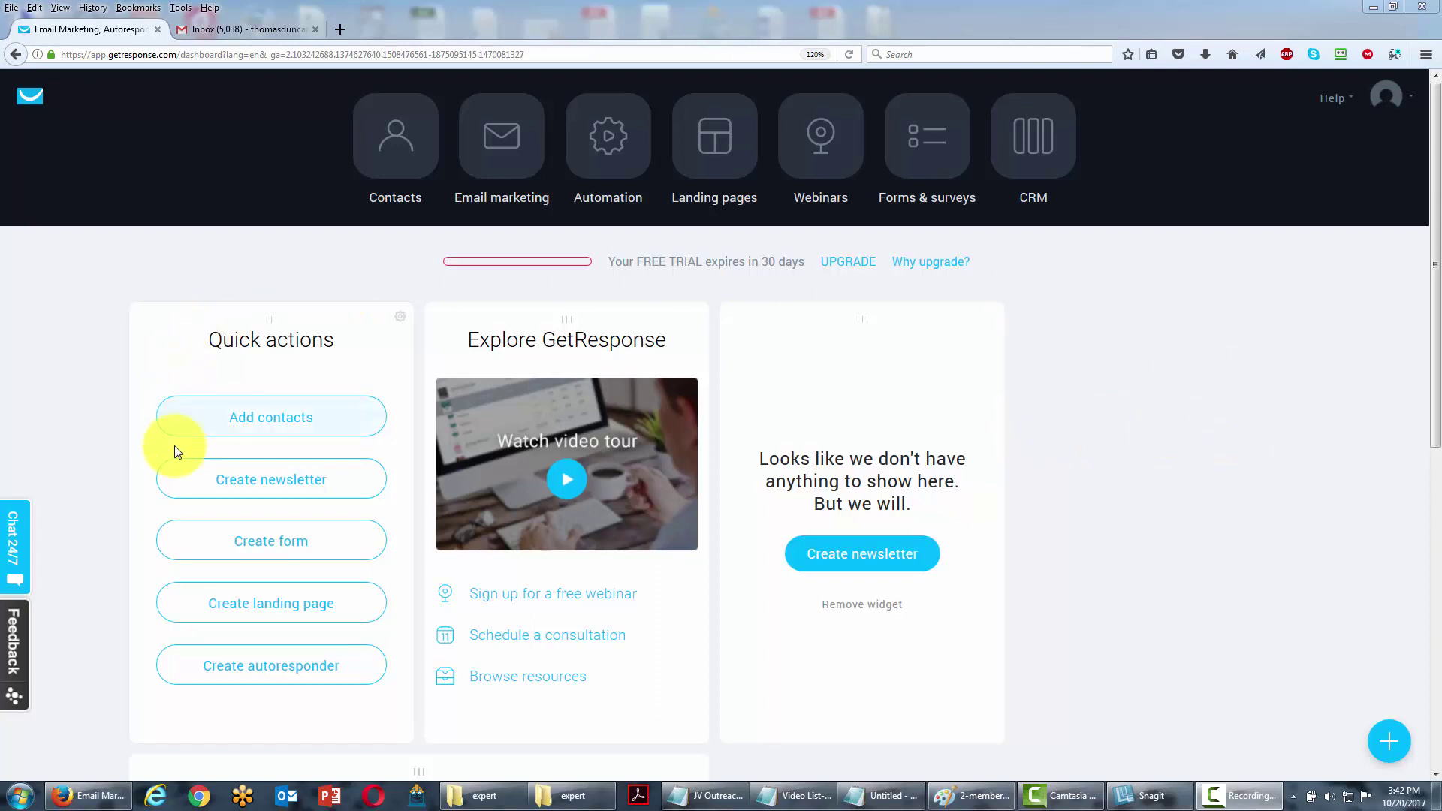
Step: Create a newsletter with the drag-and-drop email editor and link it to the automateyouremail list
left_click(256, 487)
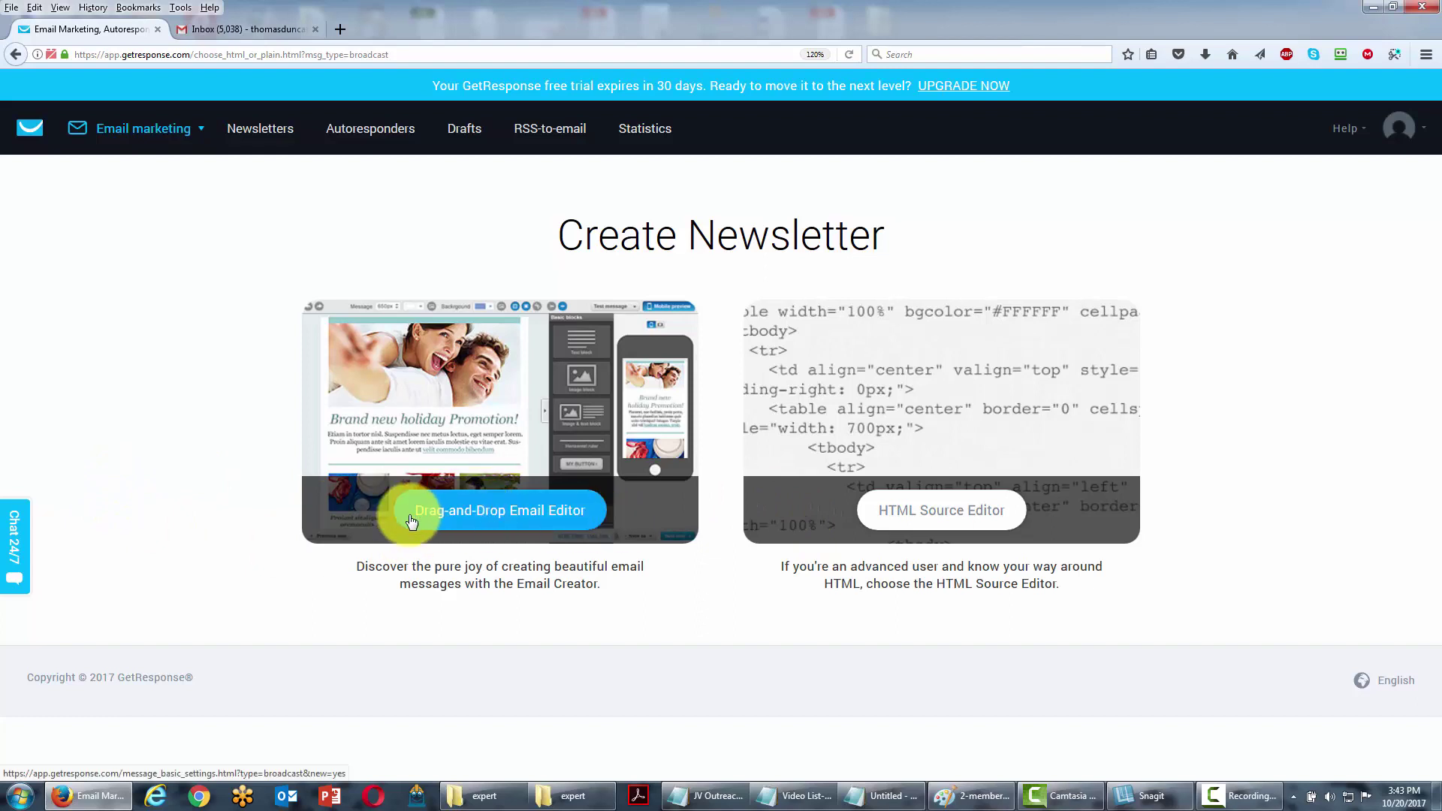
left_click(480, 518)
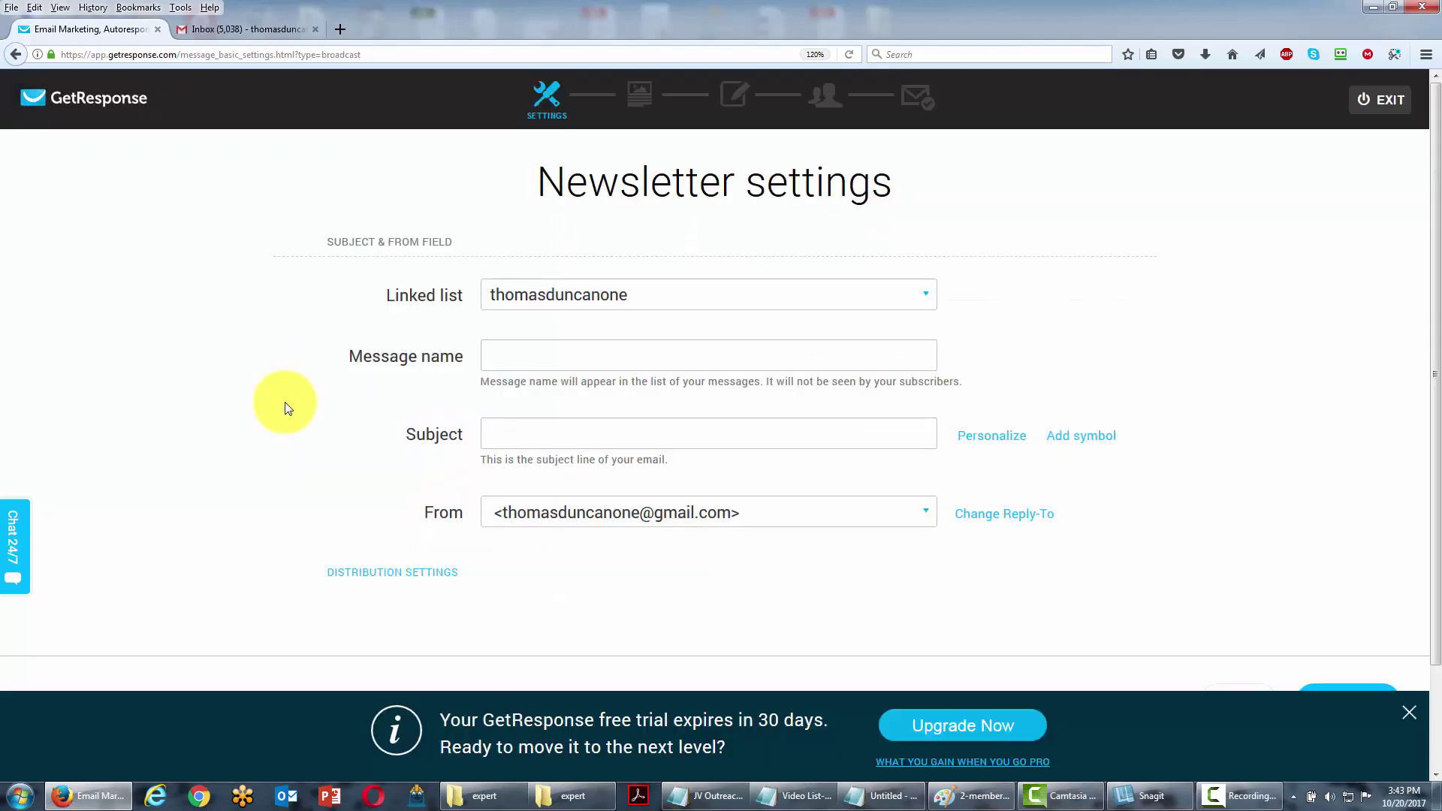
left_click(926, 292)
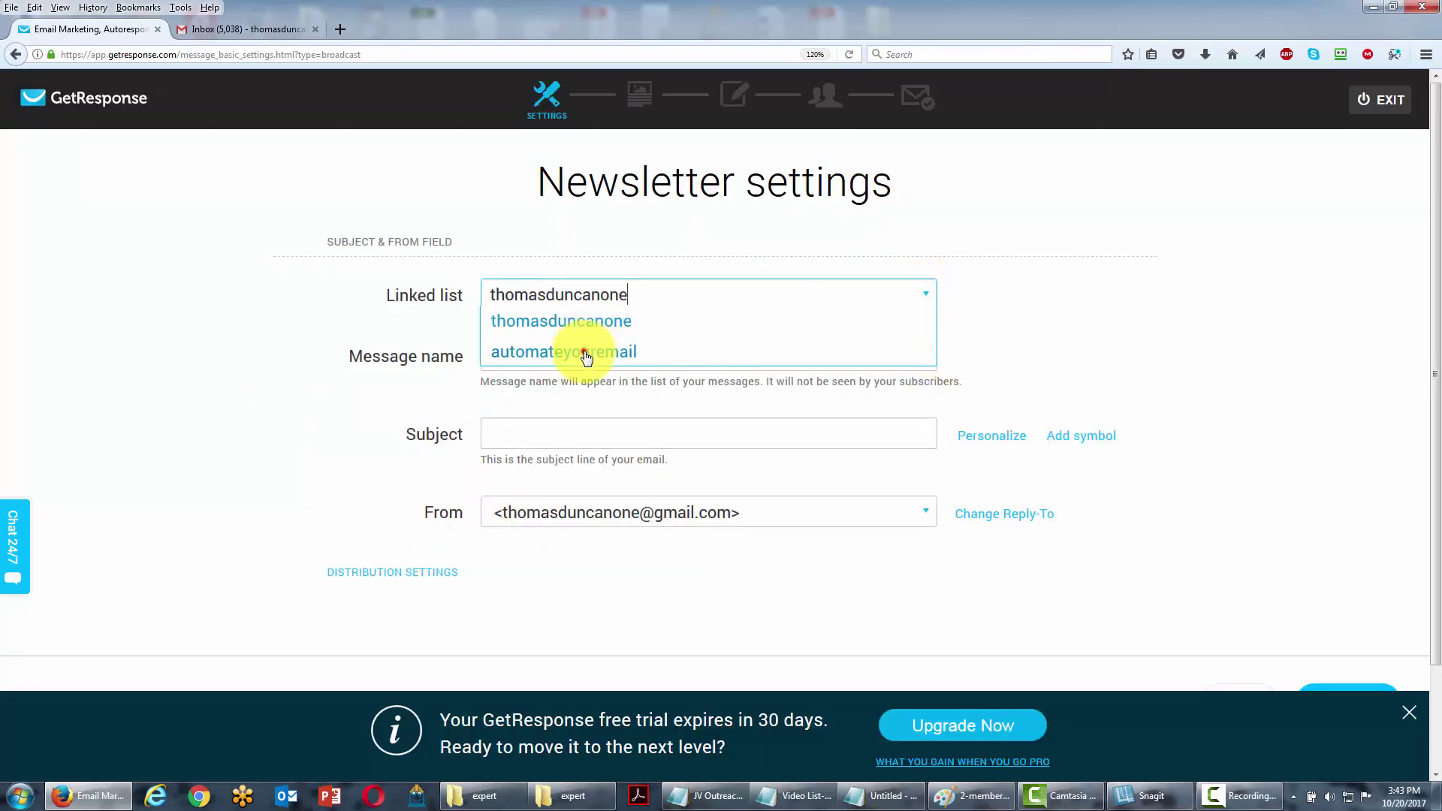
left_click(586, 356)
Step: Enter "Welcome to Automate Your E-Mail" as message name and subject, expand the distribution settings and continue to template selection
left_click(499, 350)
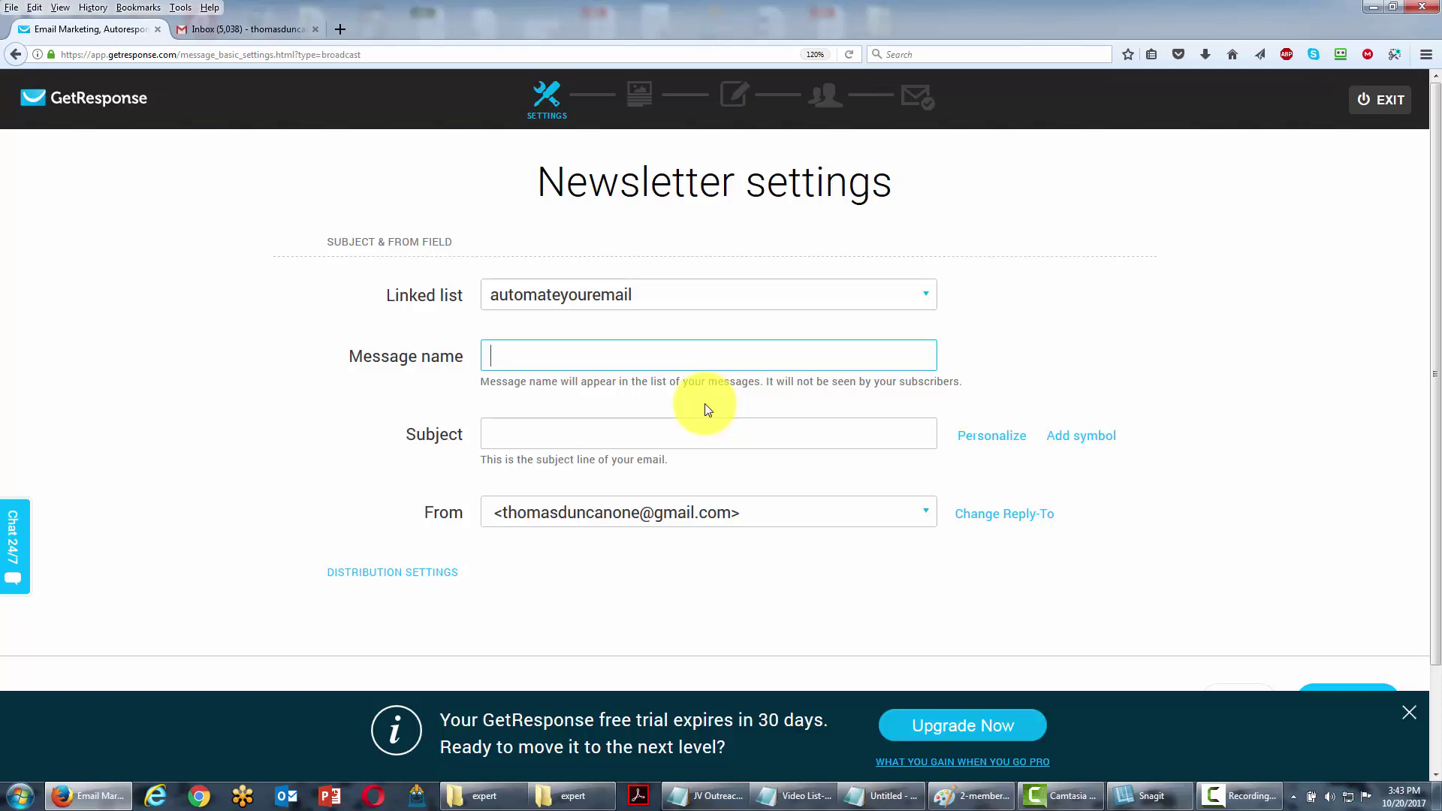
type("Welcome to Automate Your E-Mail")
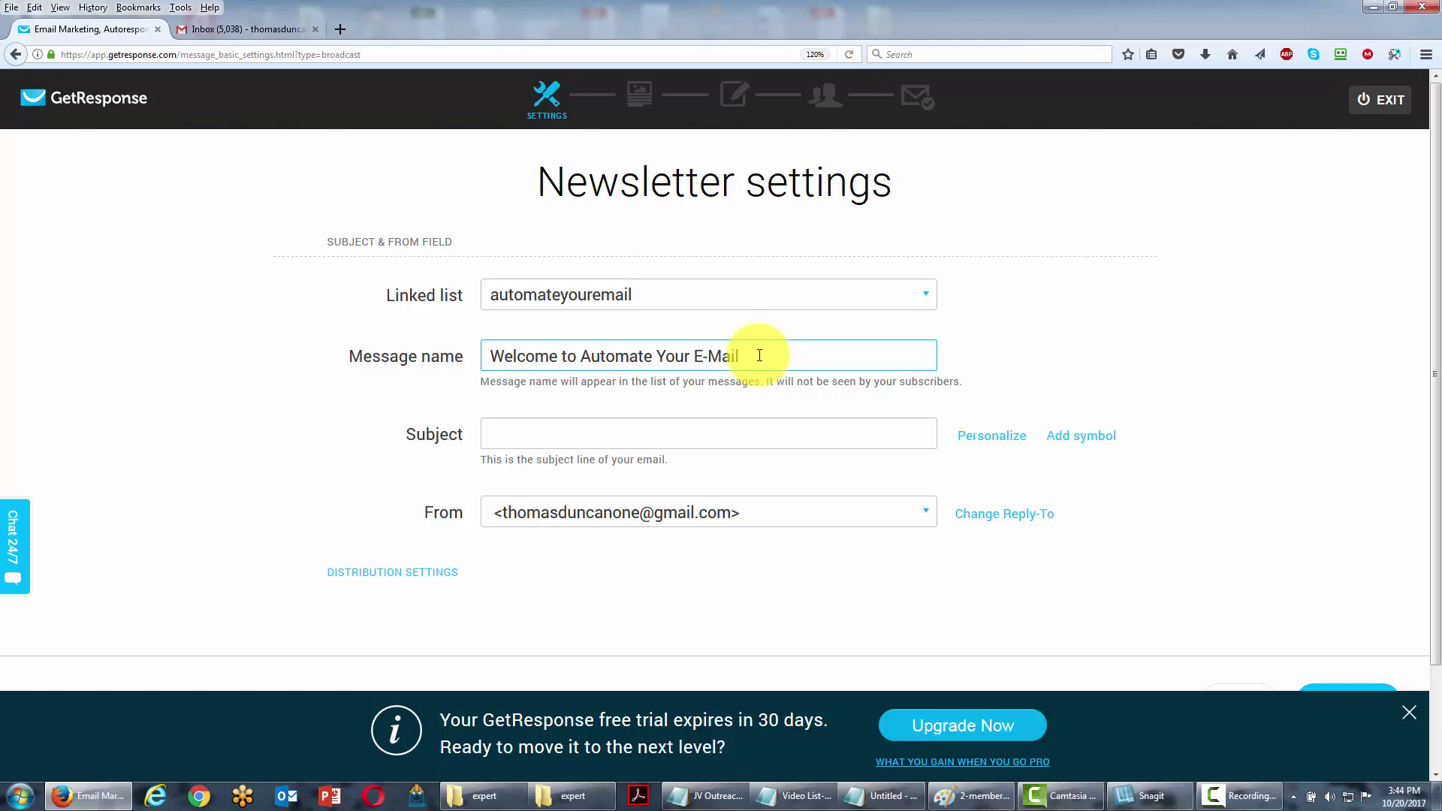
left_click(548, 590)
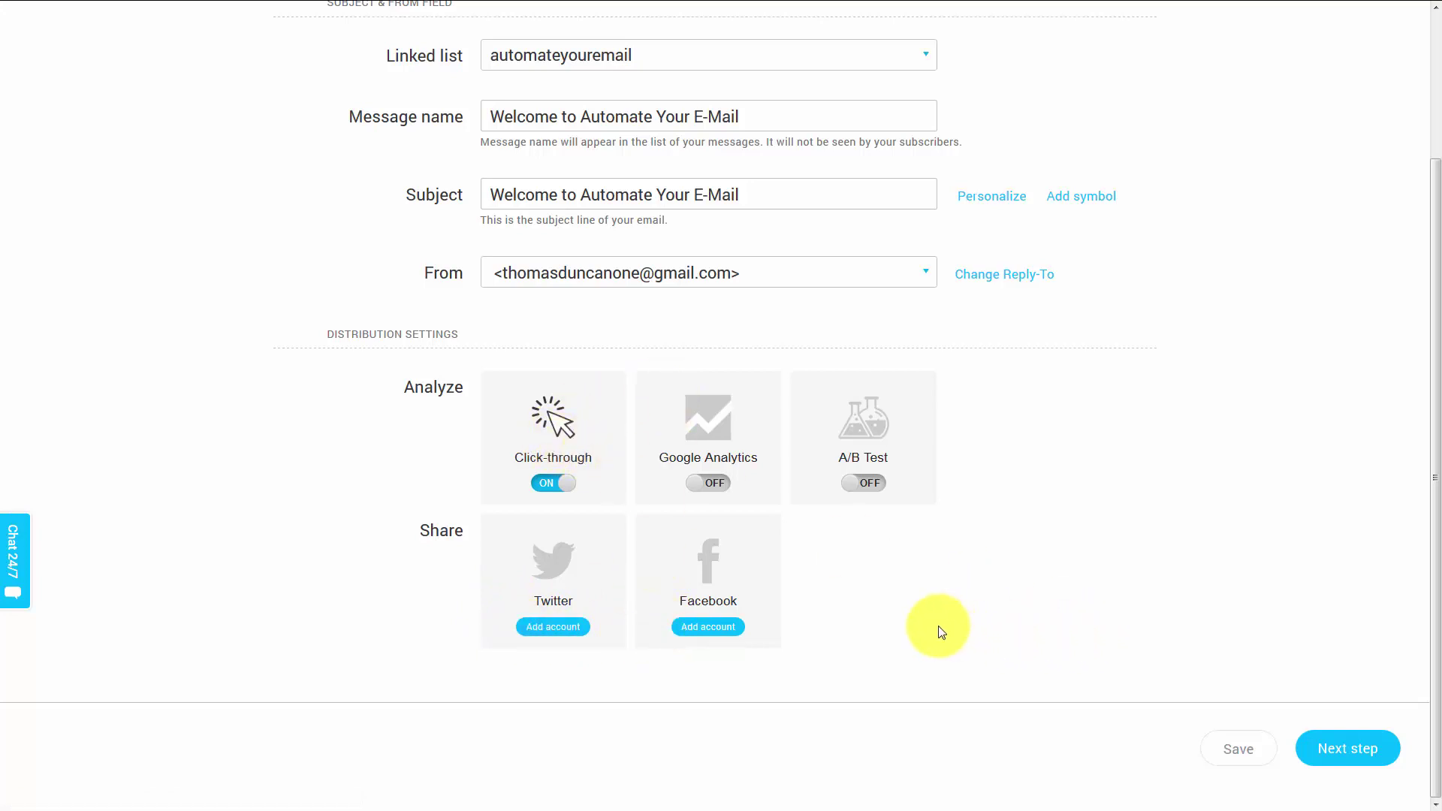
left_click(1333, 751)
Step: Choose the Blank template from the start-from-scratch layouts for the newsletter
mouse_move(1294, 525)
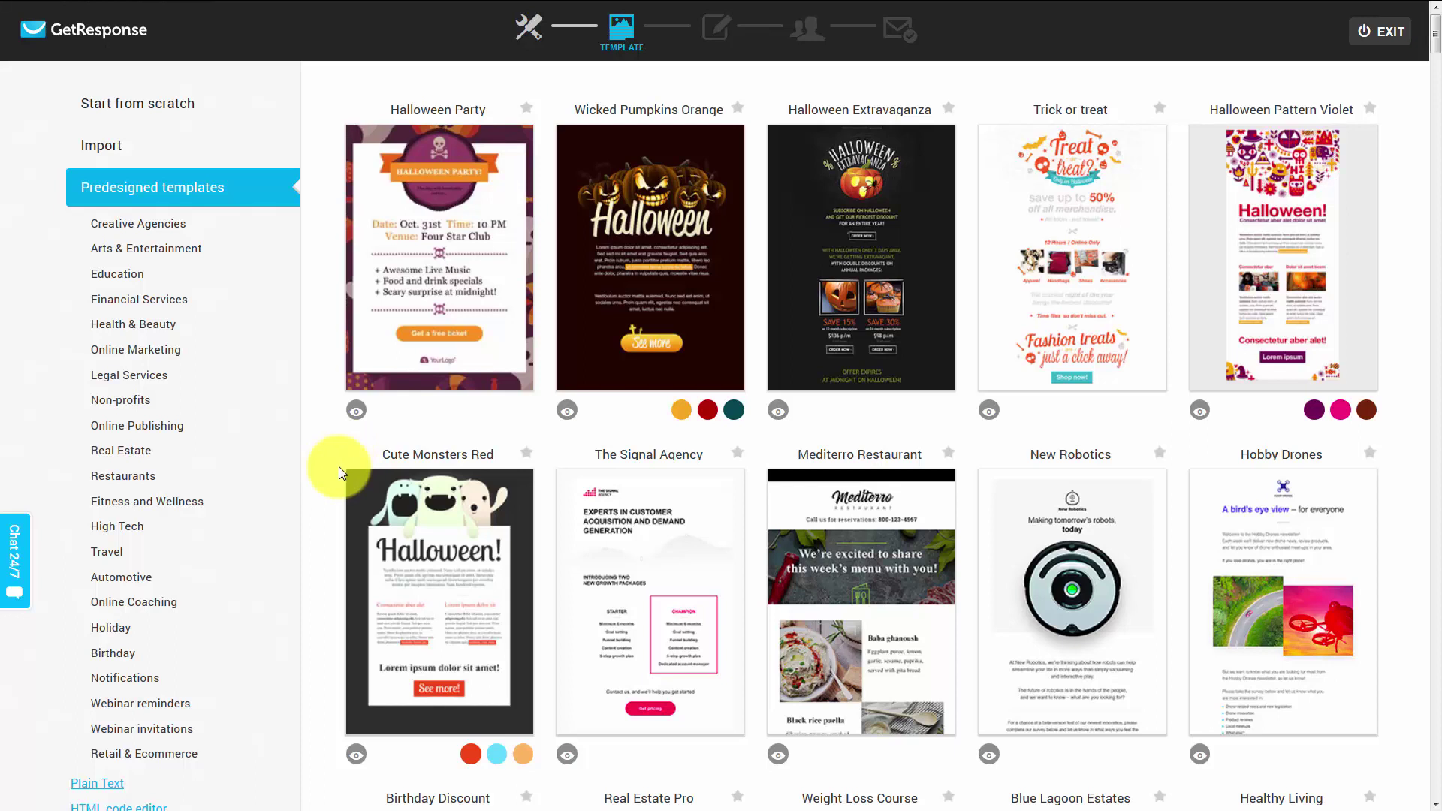
left_click(154, 108)
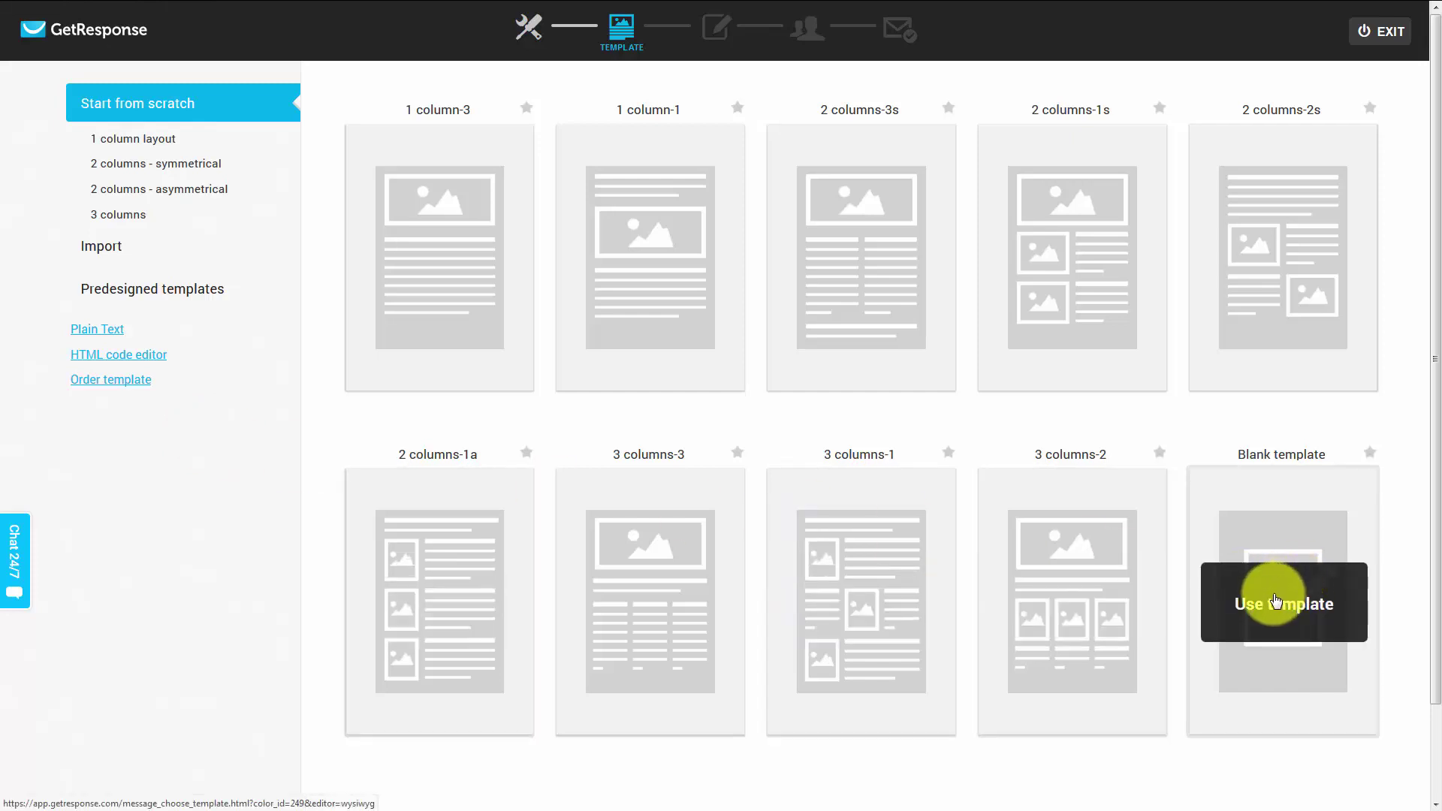
left_click(1275, 599)
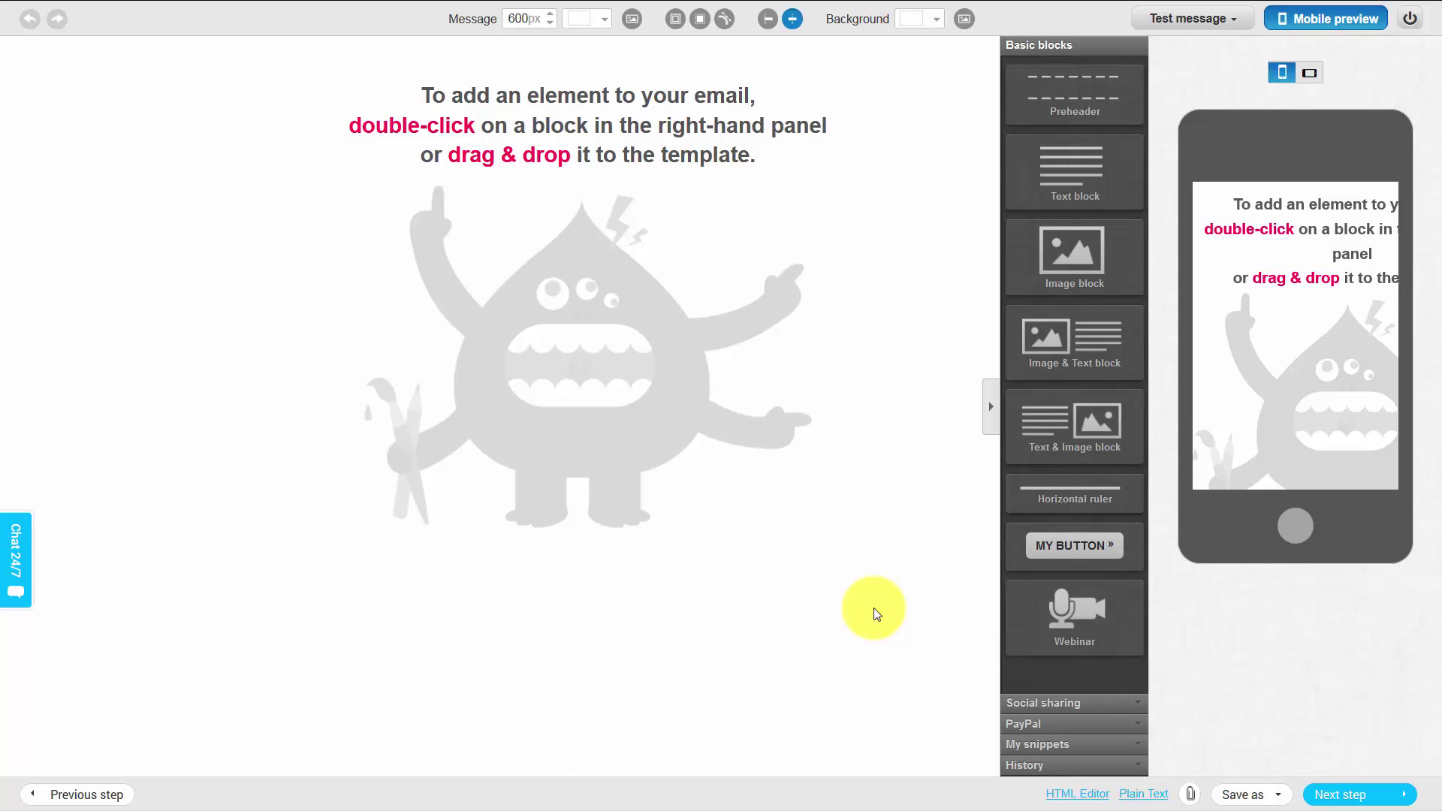
Step: Add a text block to the blank message and delete all of its placeholder text
left_click(1065, 173)
left_click_drag(1039, 172, 529, 131)
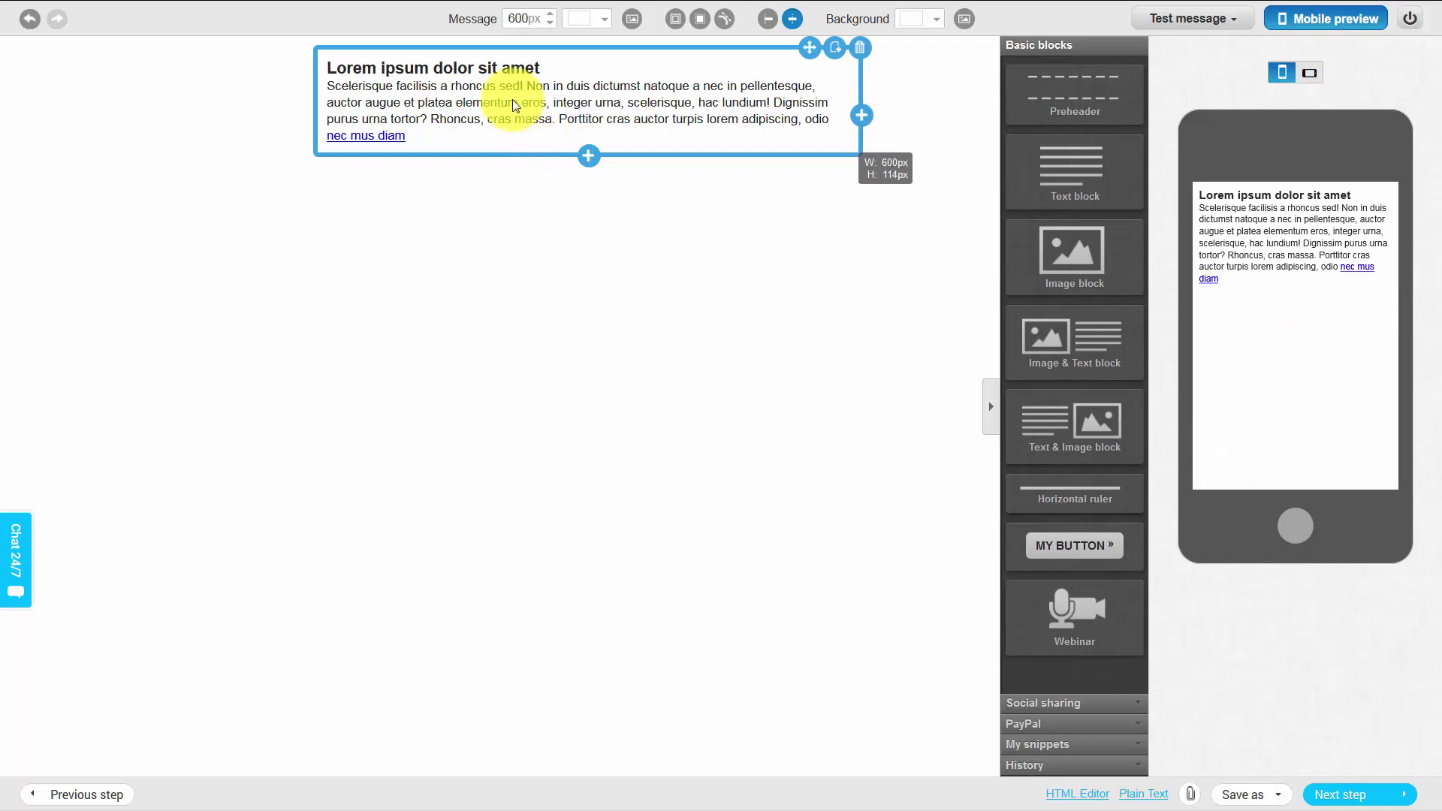
left_click(467, 87)
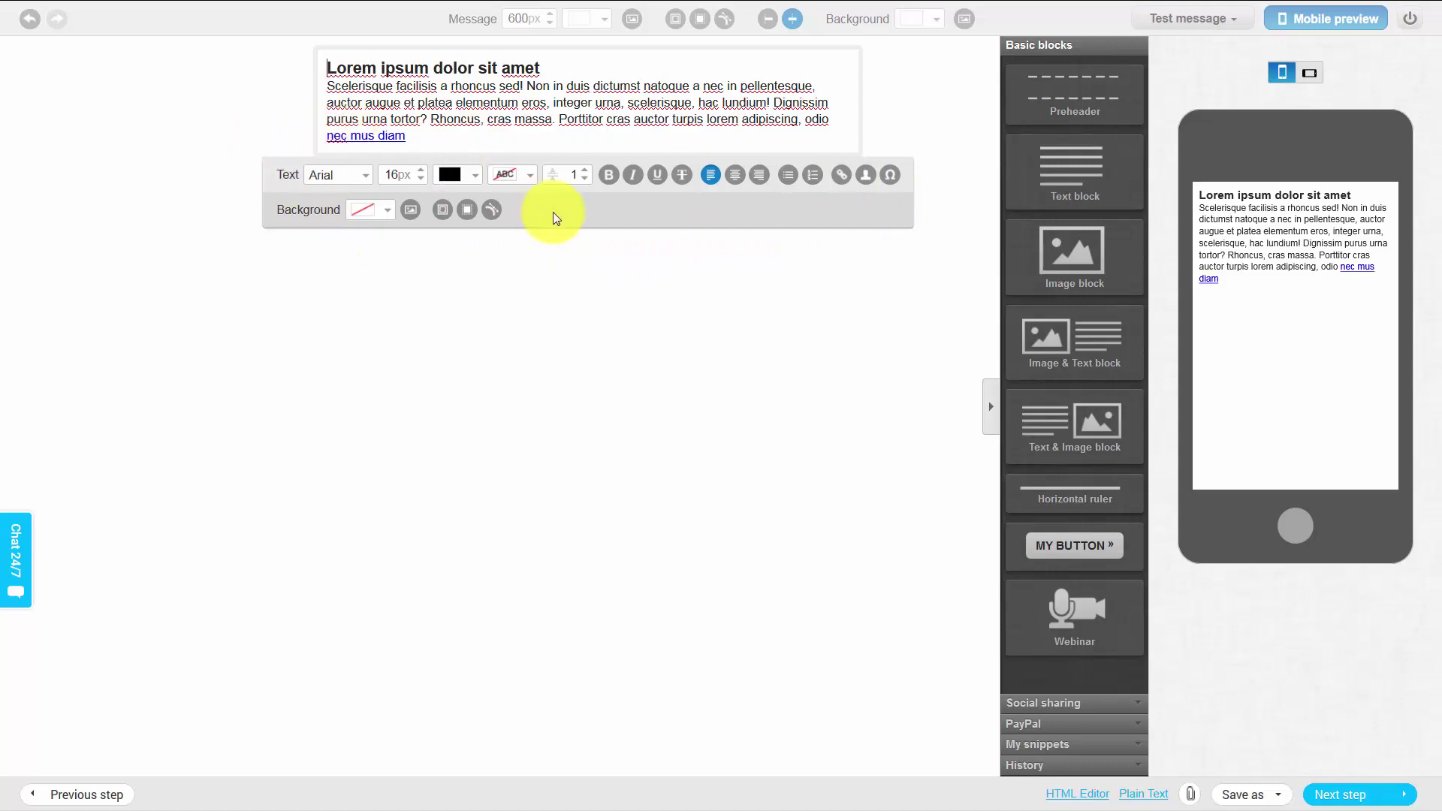
key("ctrl+a")
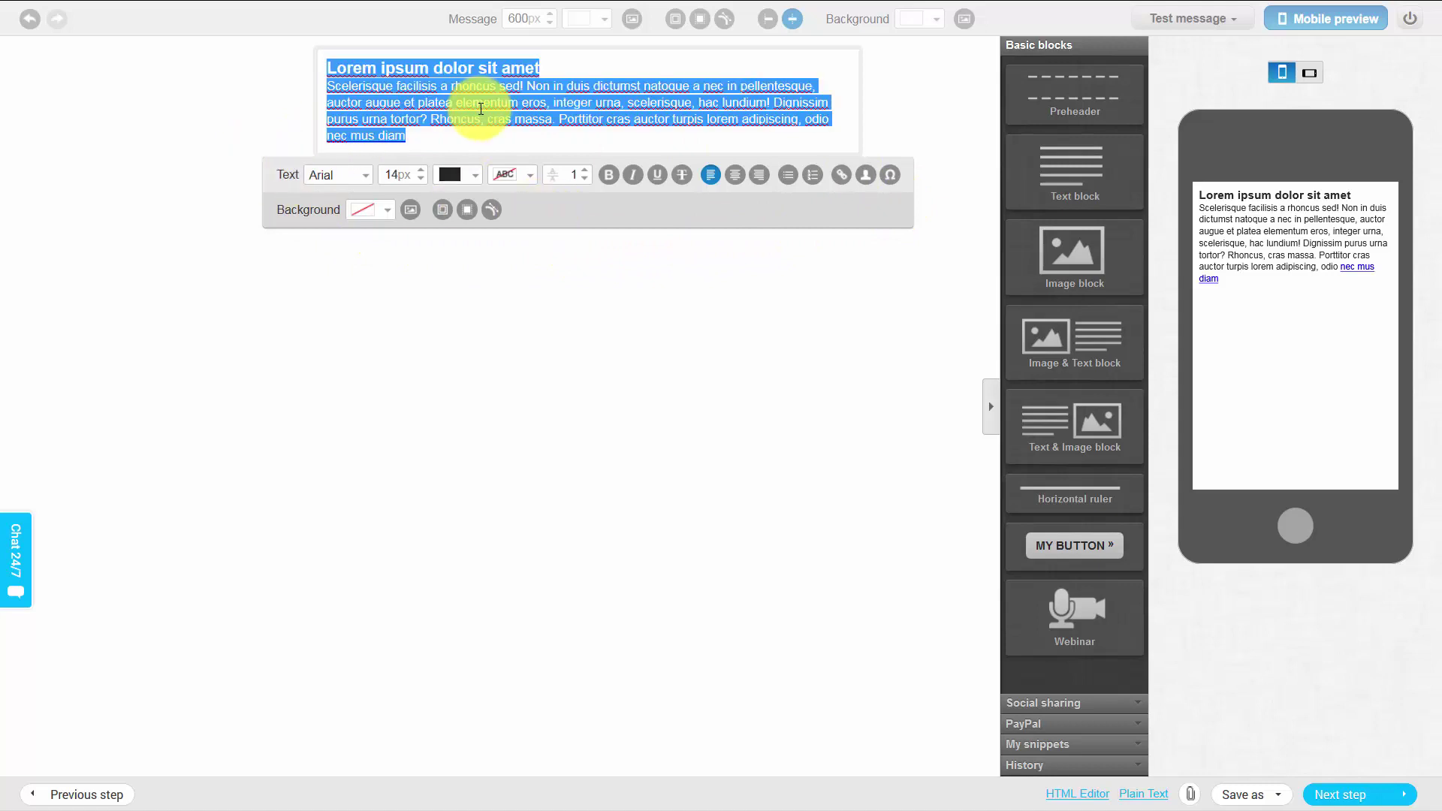
left_click(446, 138)
left_click_drag(445, 138, 326, 72)
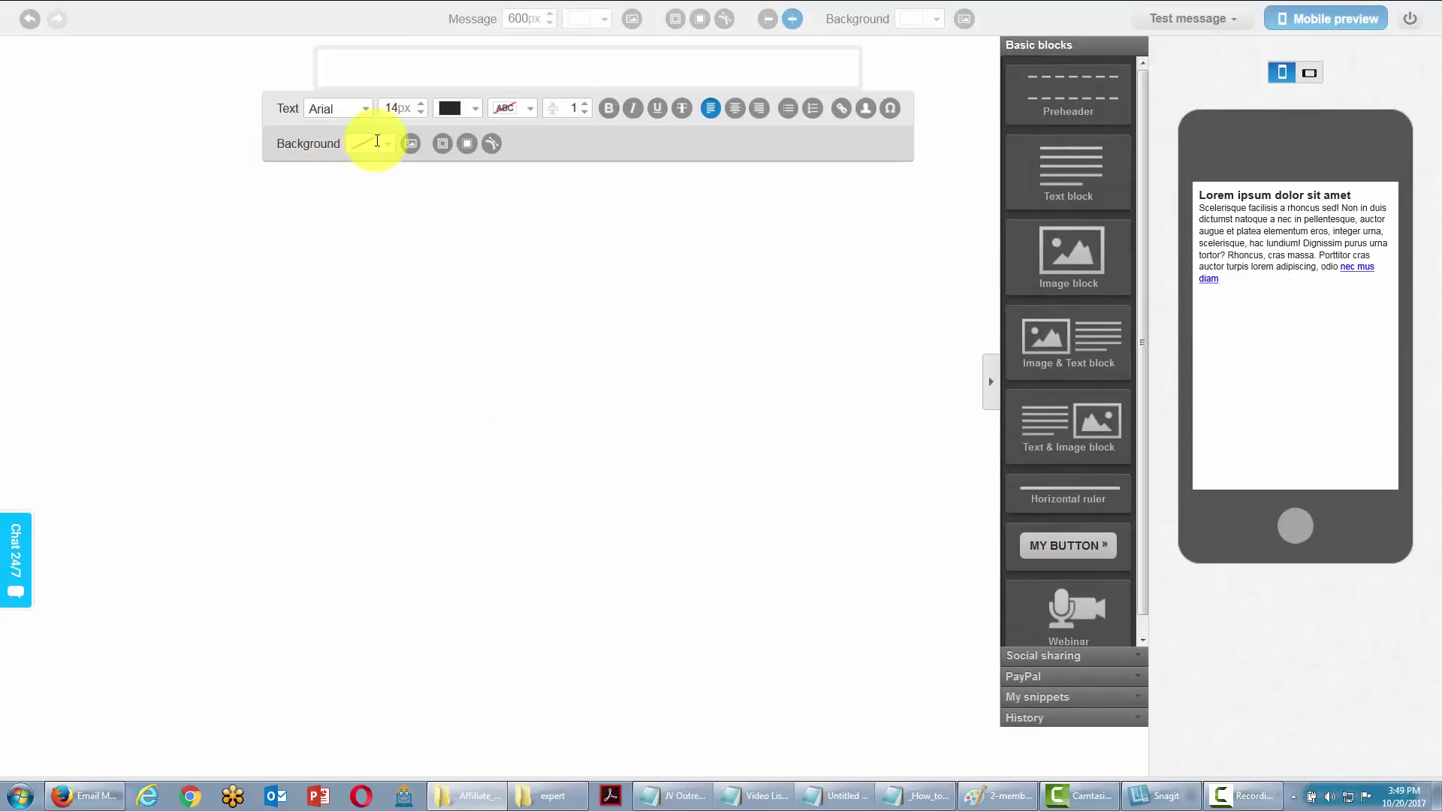
Step: Paste the affiliate marketing article into the empty text block as non-bold text starting at its "Article Body:" heading
left_click(363, 72)
right_click(364, 71)
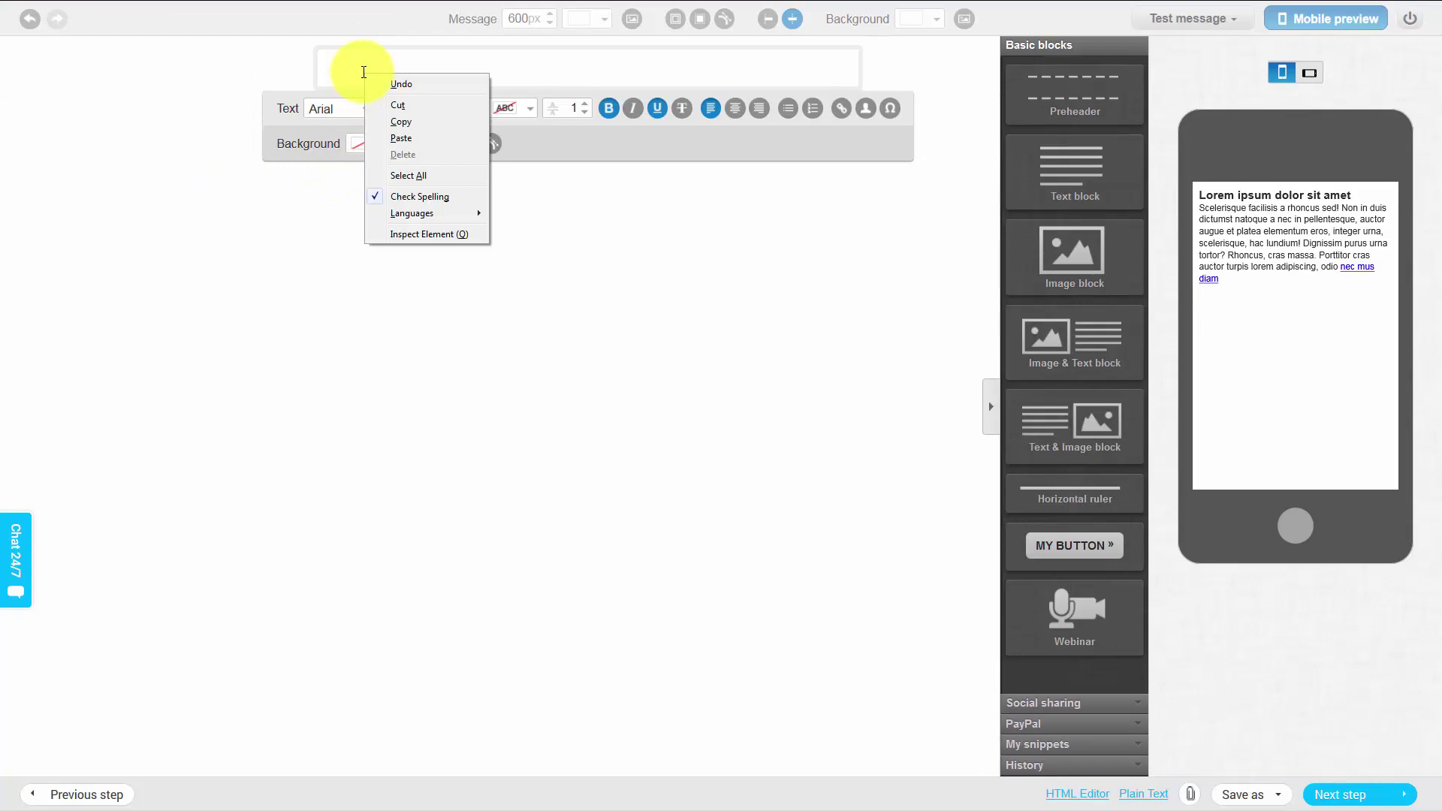
left_click(401, 137)
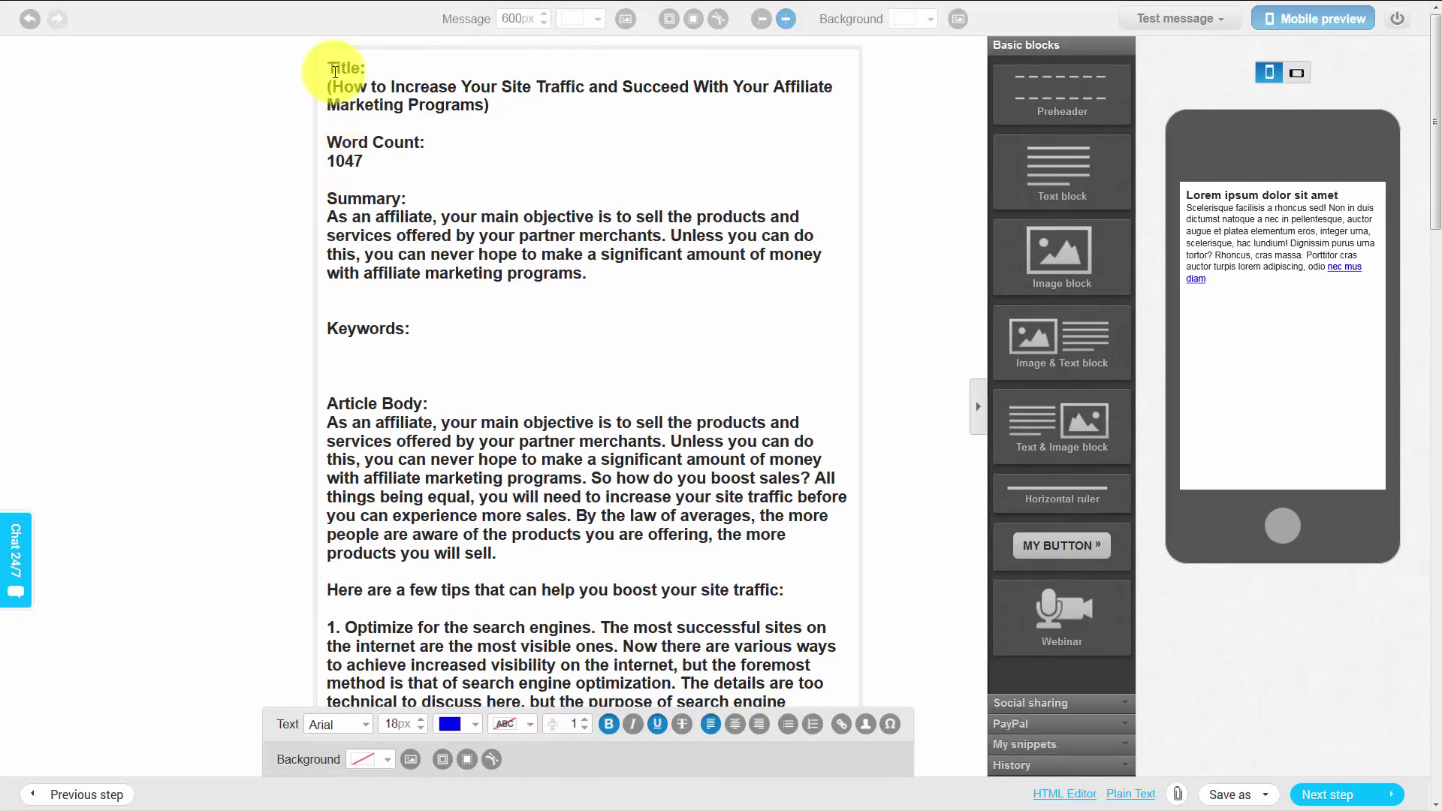
left_click_drag(325, 62, 476, 787)
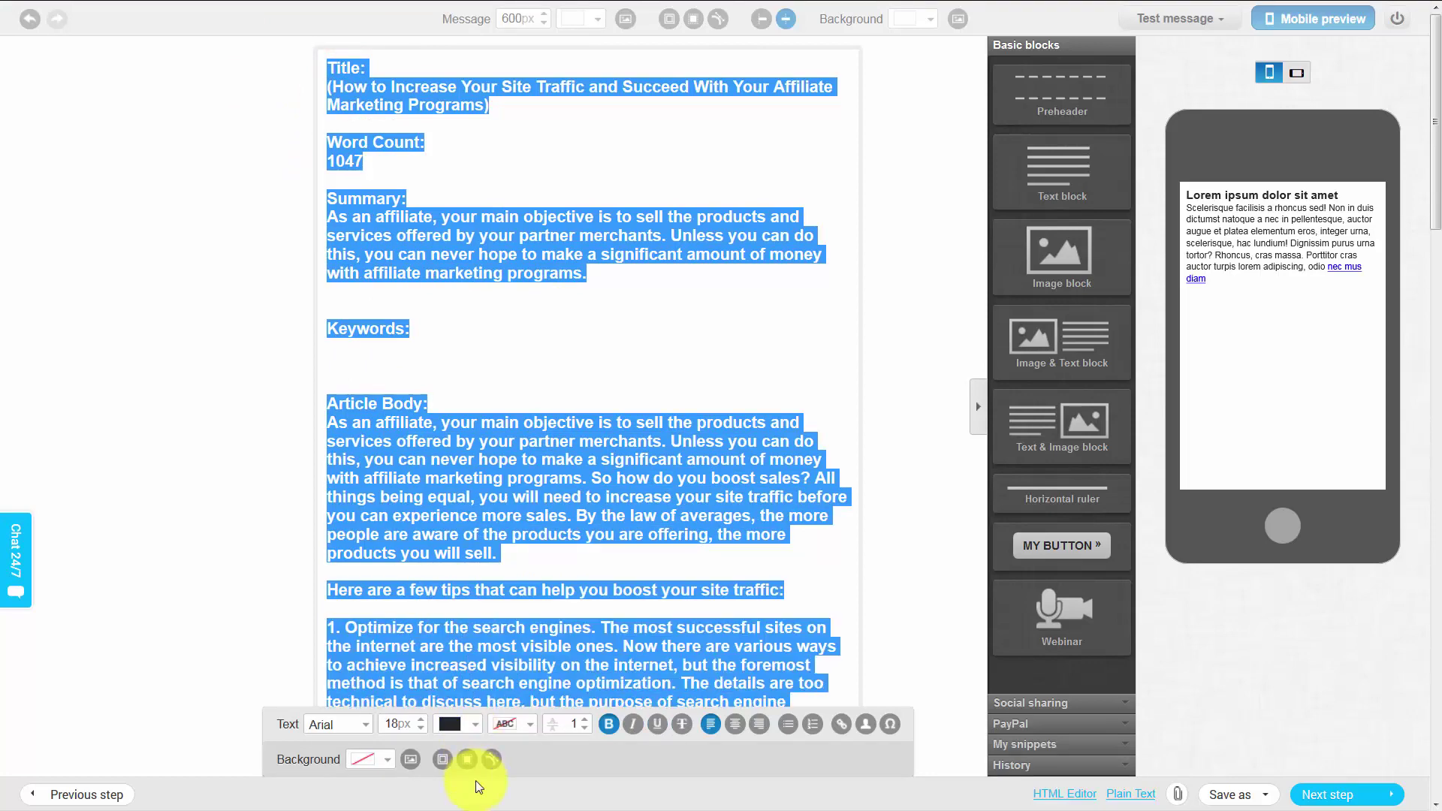
key("ctrl+v")
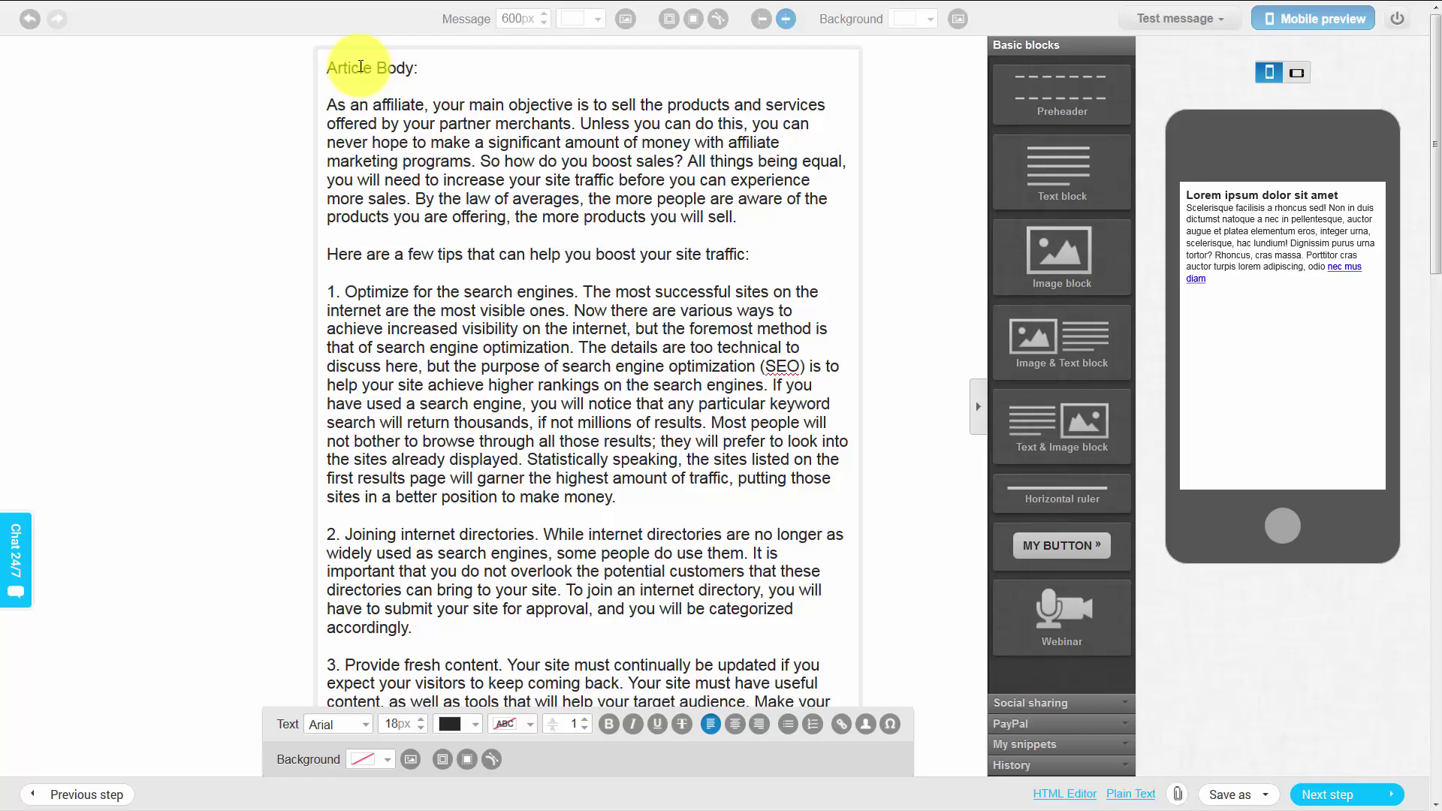
Step: Put the greeting "Hello" with the [[firstname]] personalization field above the article and remove the "Article Body:" heading
key("Return")
key("Up")
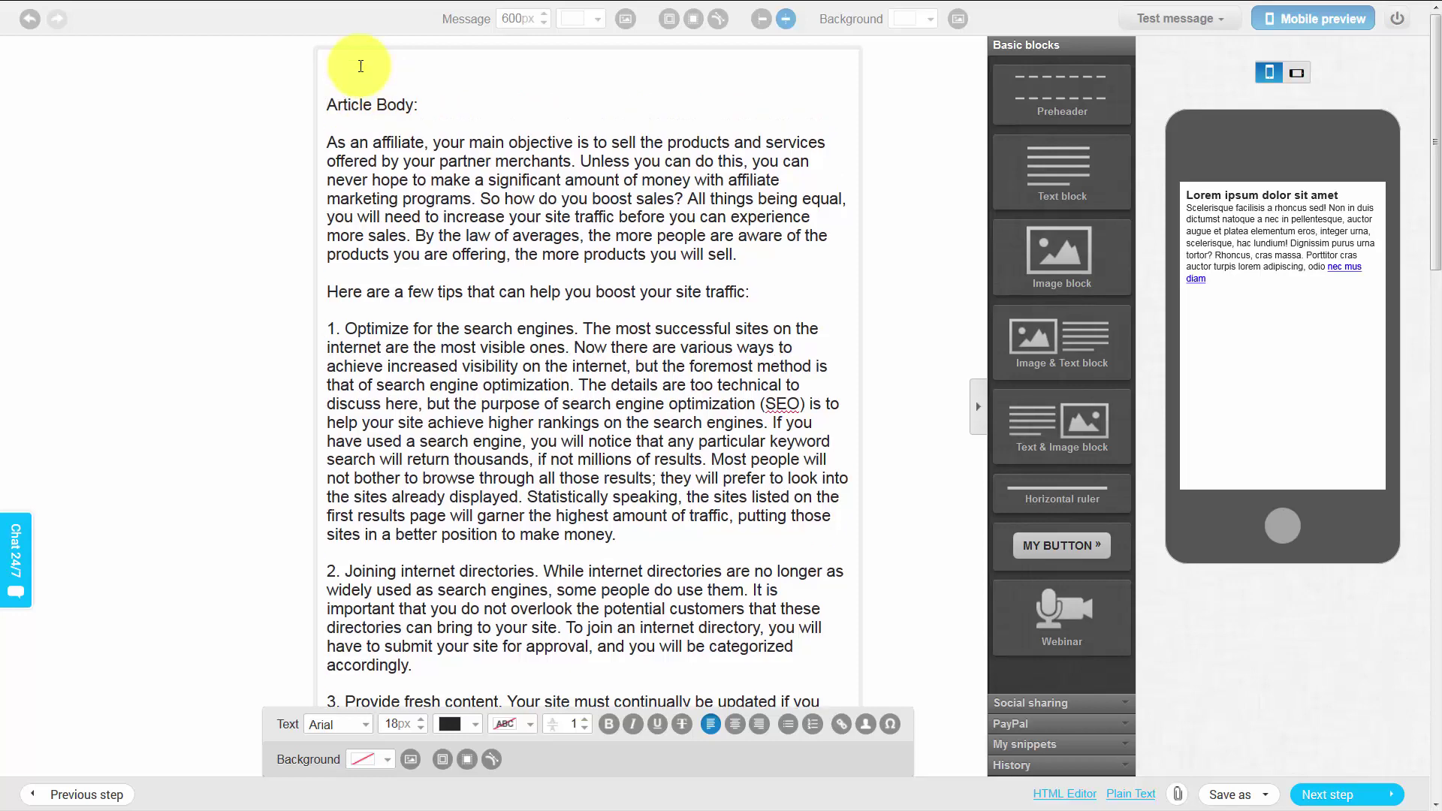
type("Hello")
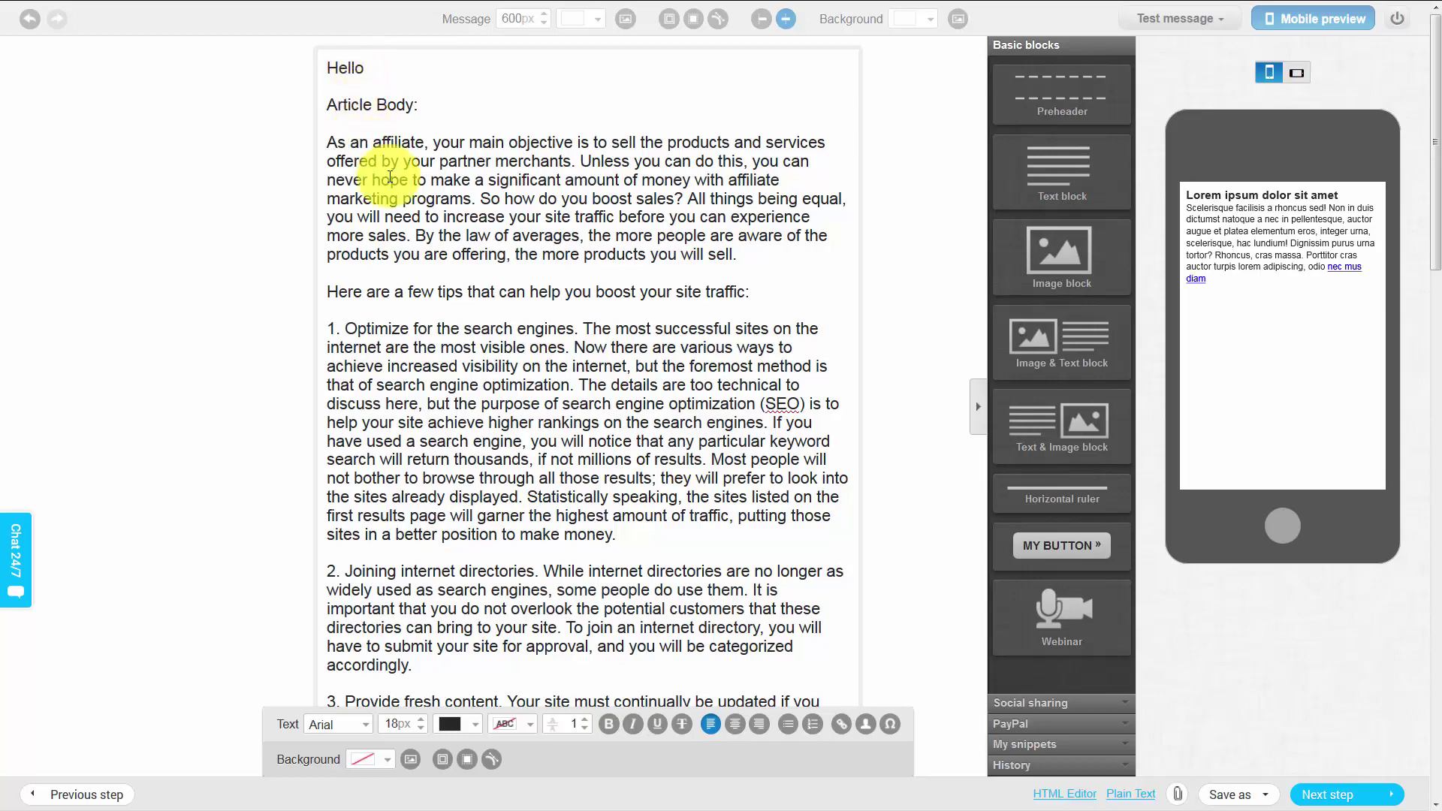
left_click(866, 726)
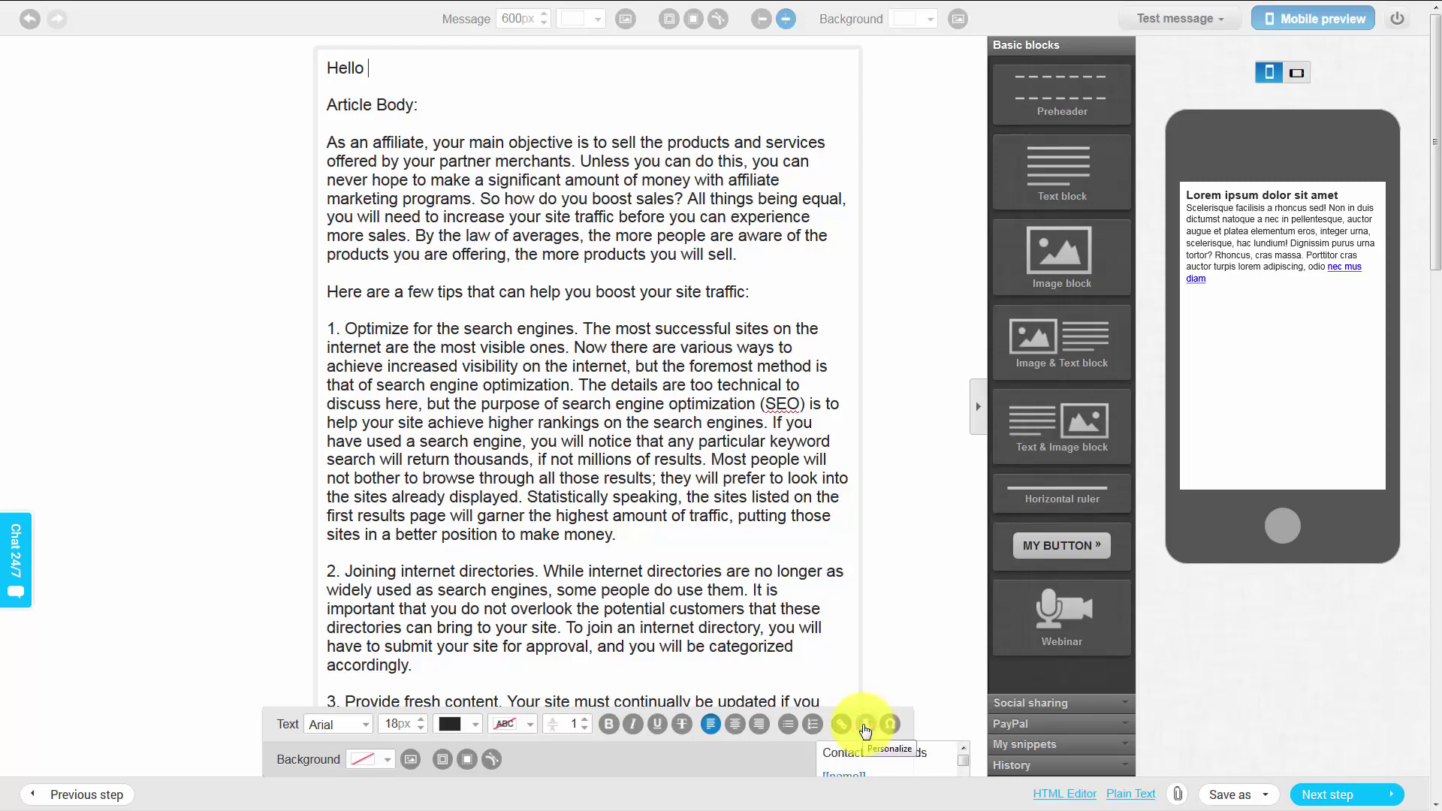
scroll(862, 720, "down", 3)
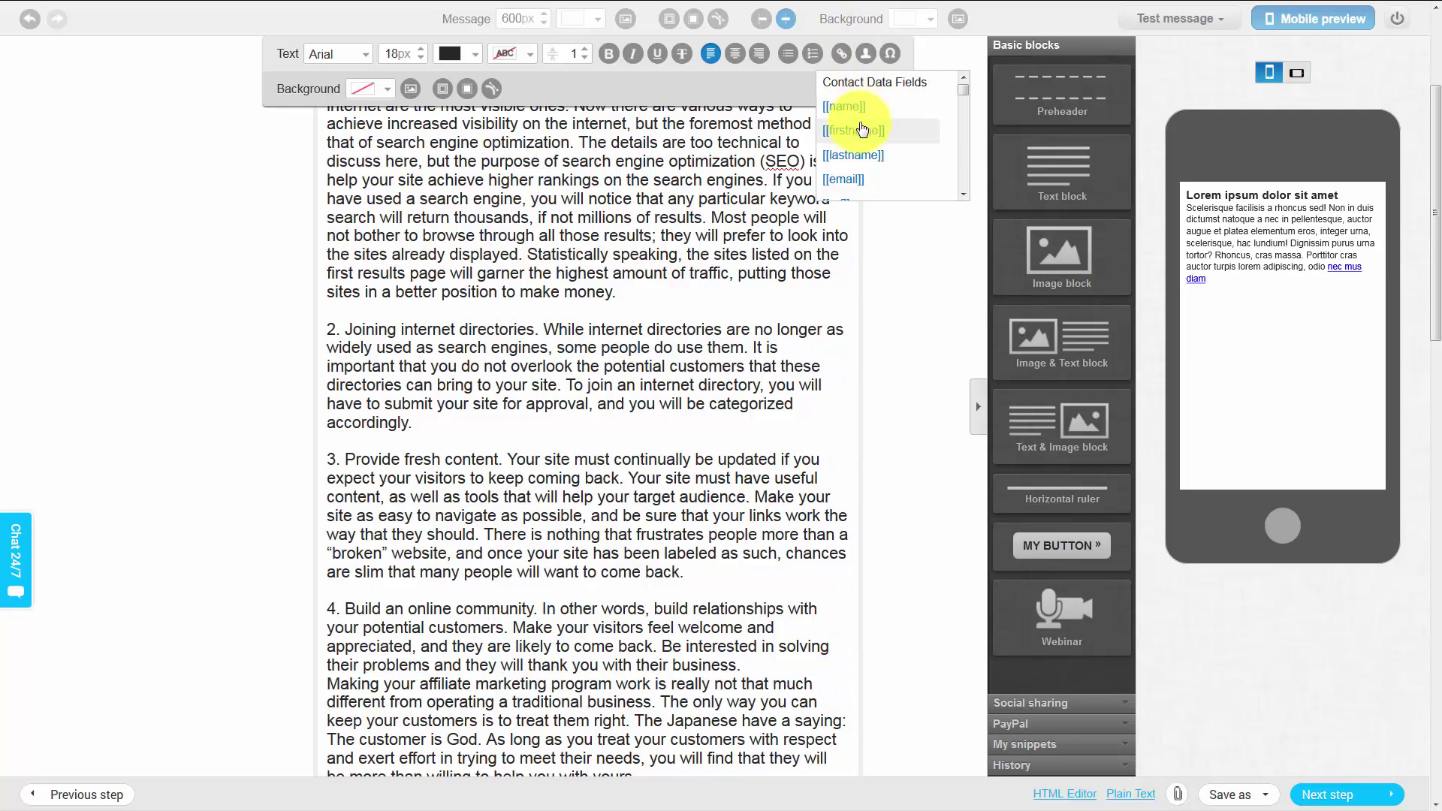
scroll(864, 133, "down", 4)
scroll(877, 131, "down", 4)
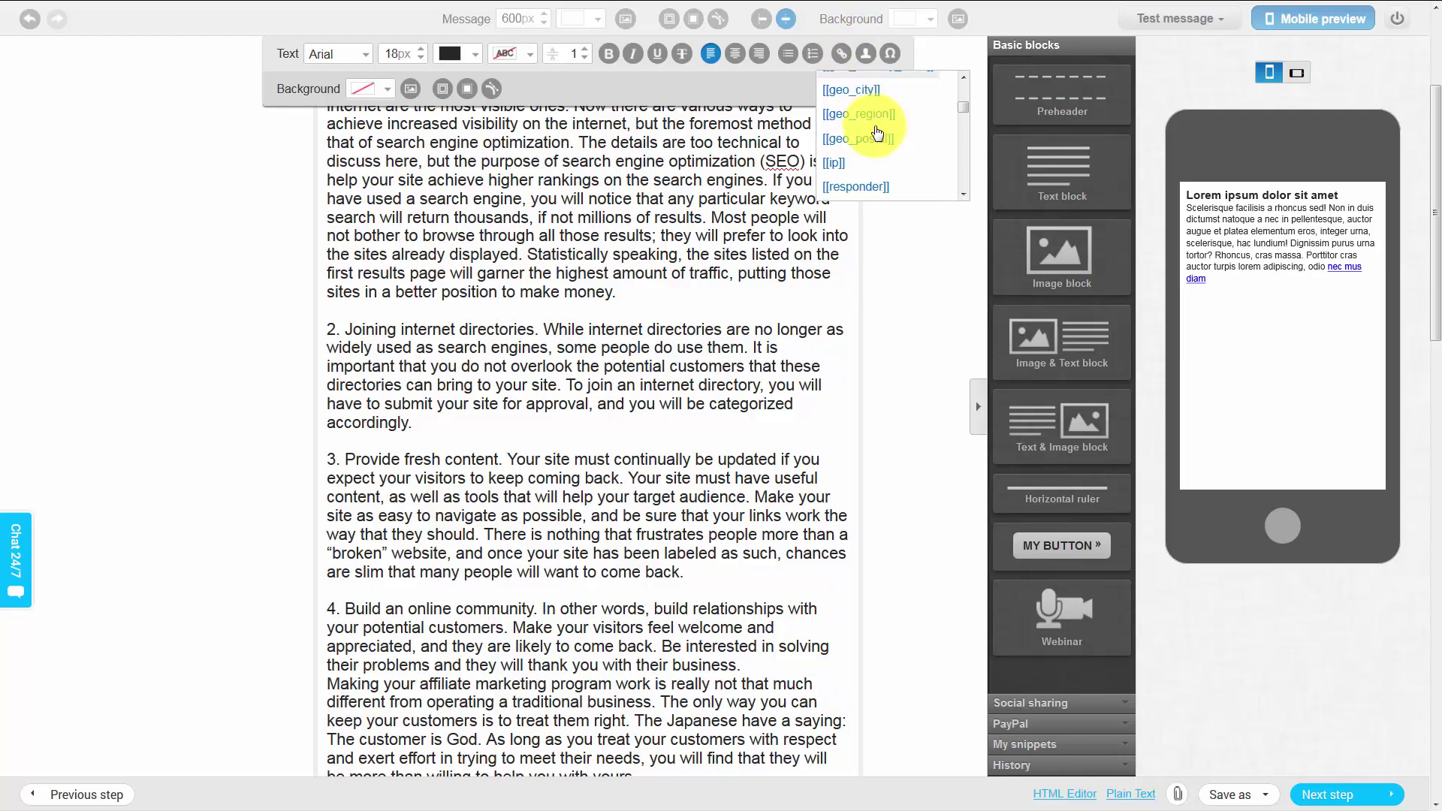
scroll(877, 132, "down", 8)
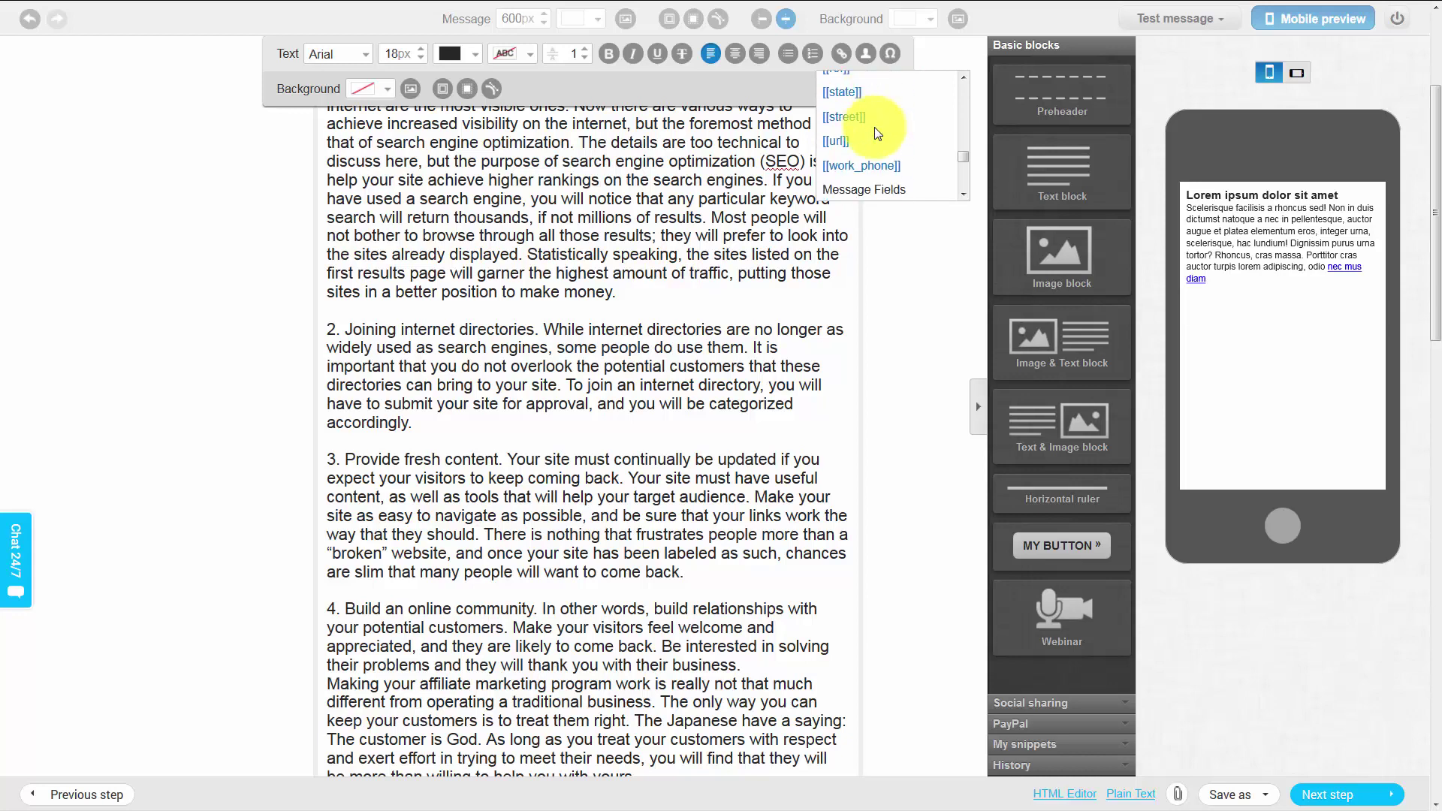
scroll(876, 133, "up", 15)
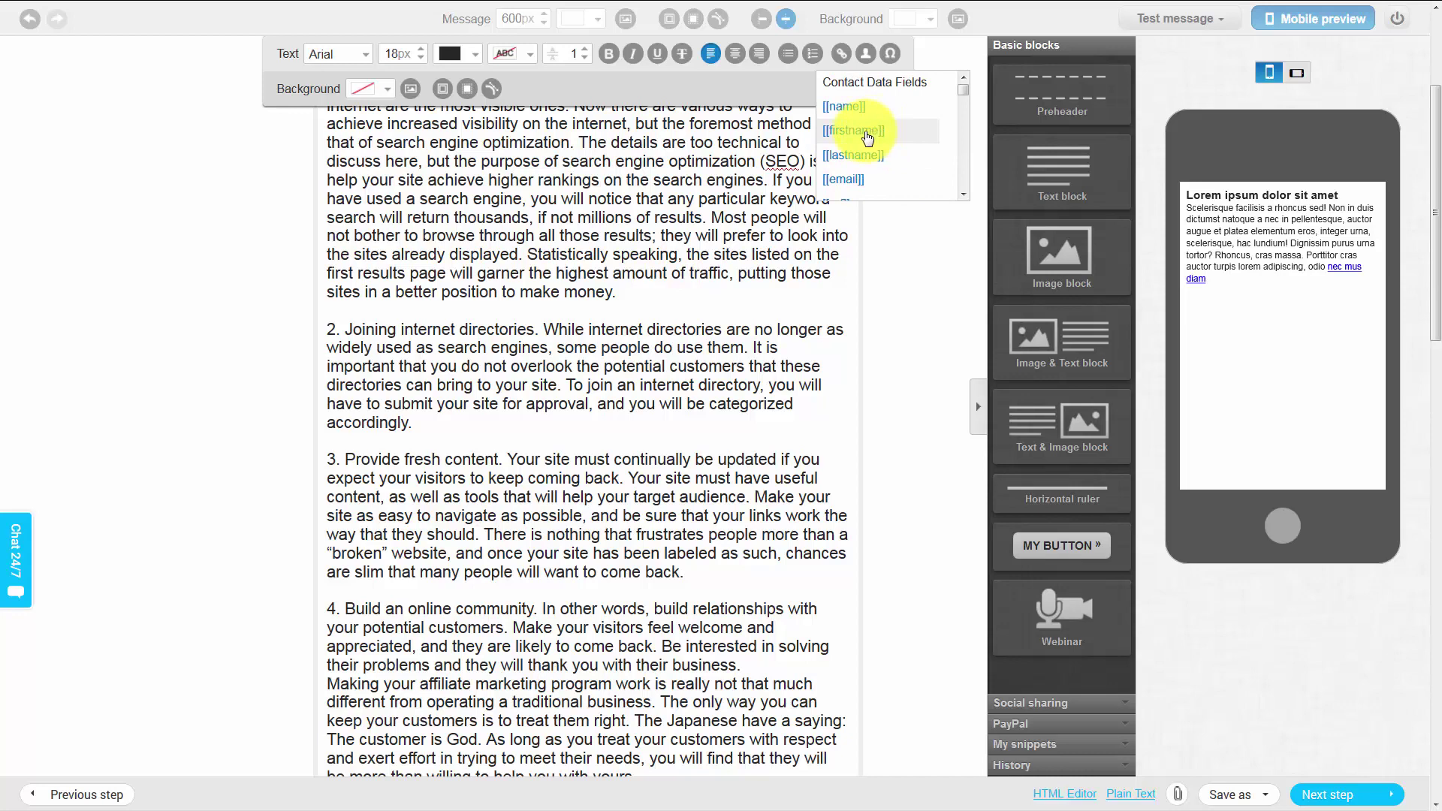
left_click(877, 131)
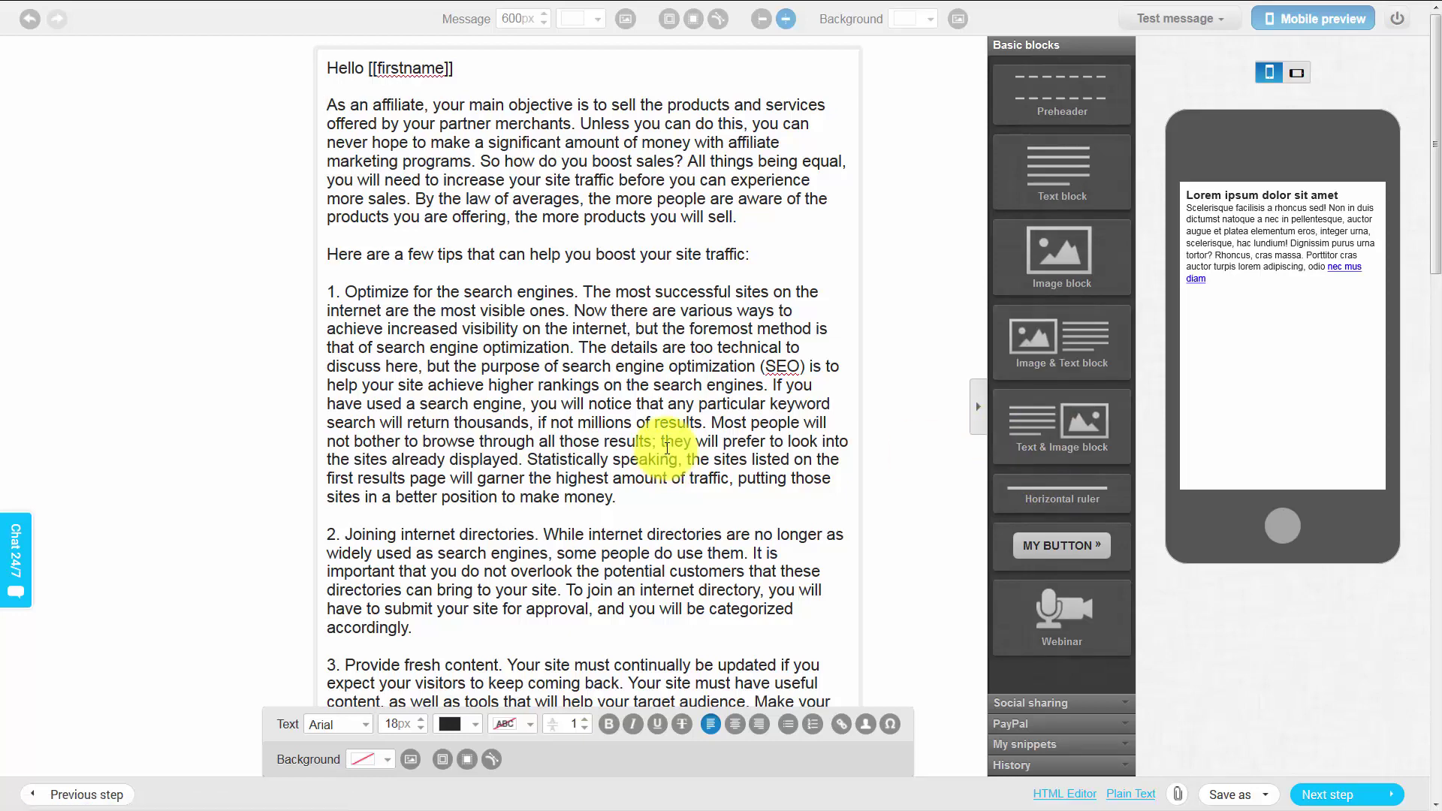
Step: Look over the article text and examine the social sharing and PayPal blocks available for the message
scroll(665, 451, "down", 5)
scroll(668, 448, "down", 1)
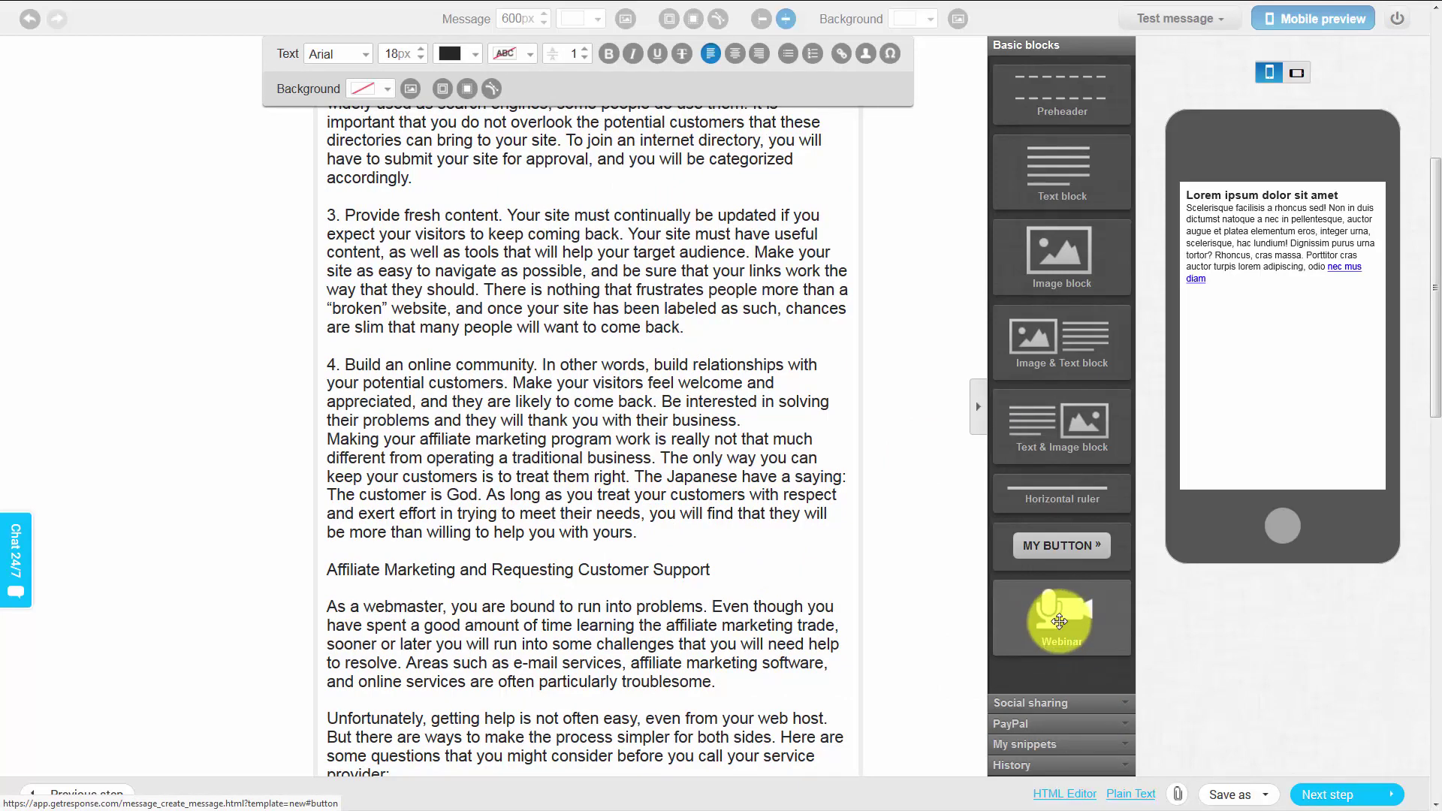
left_click(1105, 702)
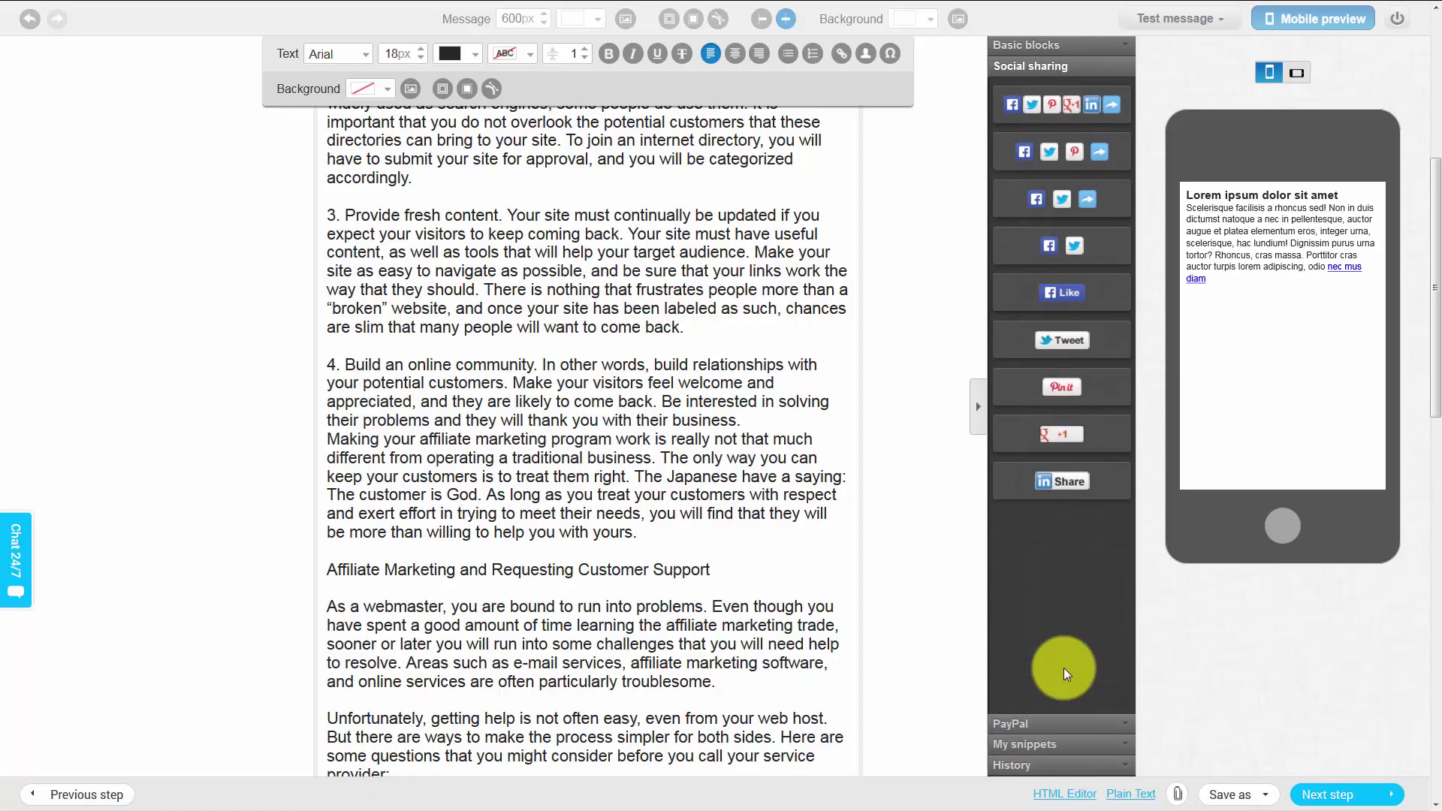
left_click(1120, 721)
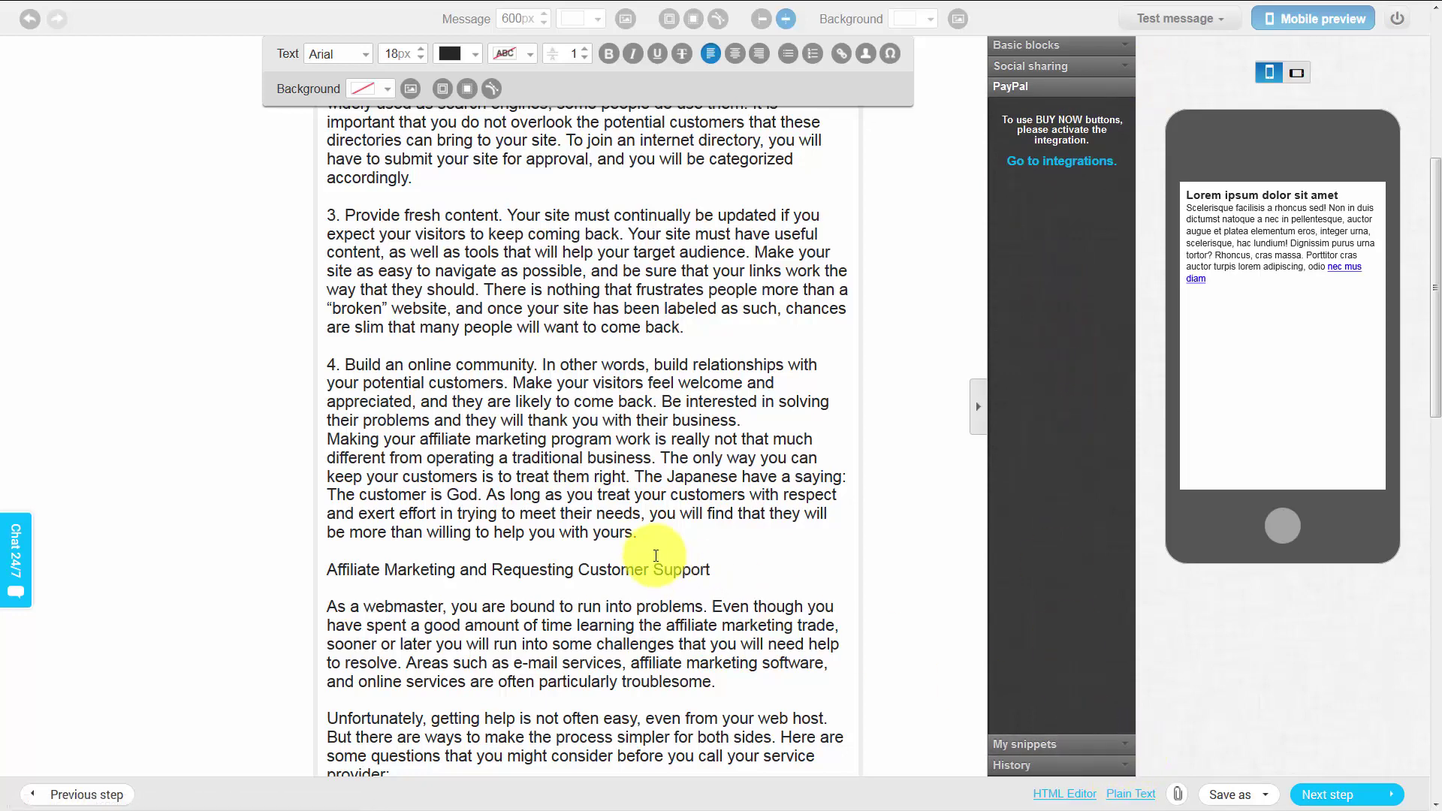
scroll(651, 553, "up", 6)
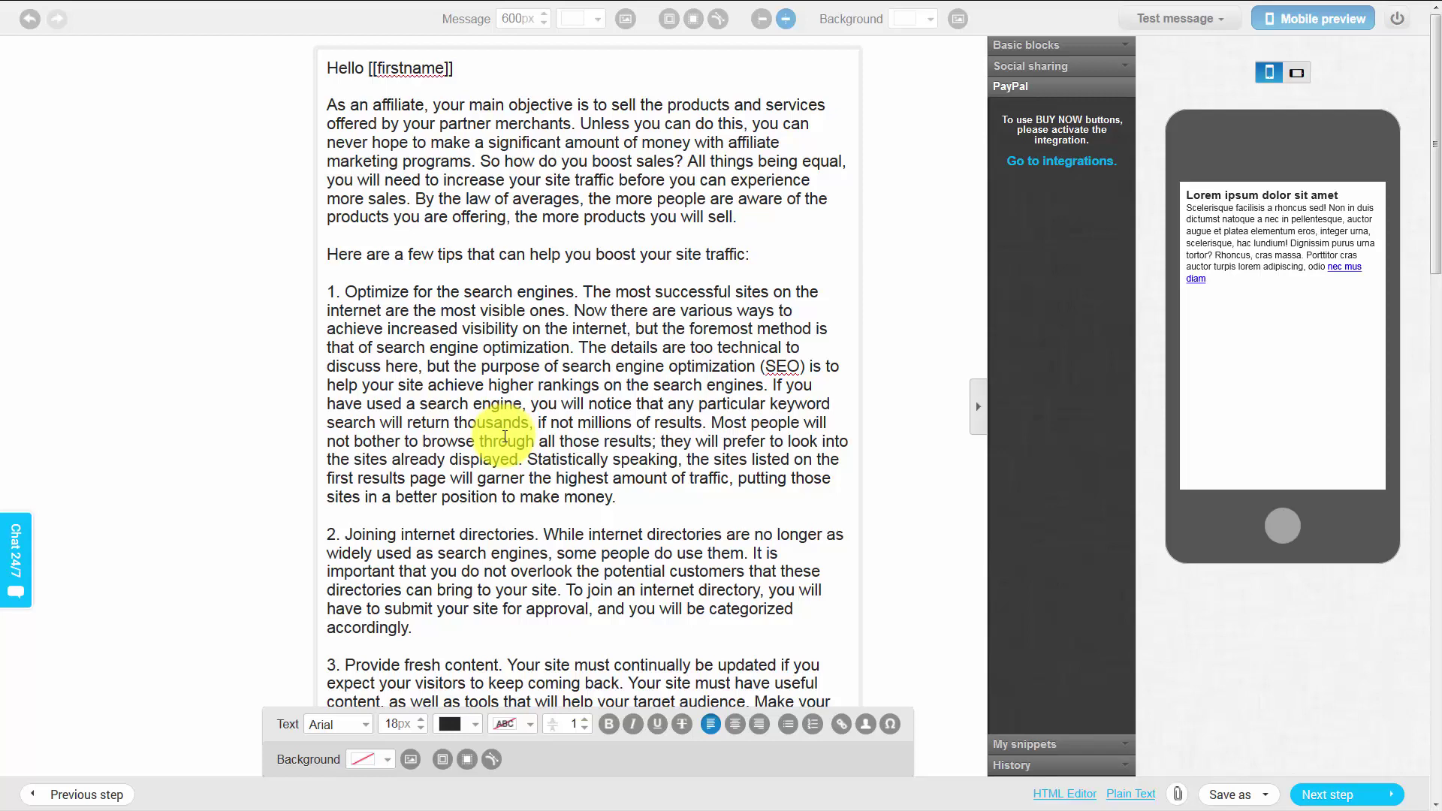
left_click(784, 503)
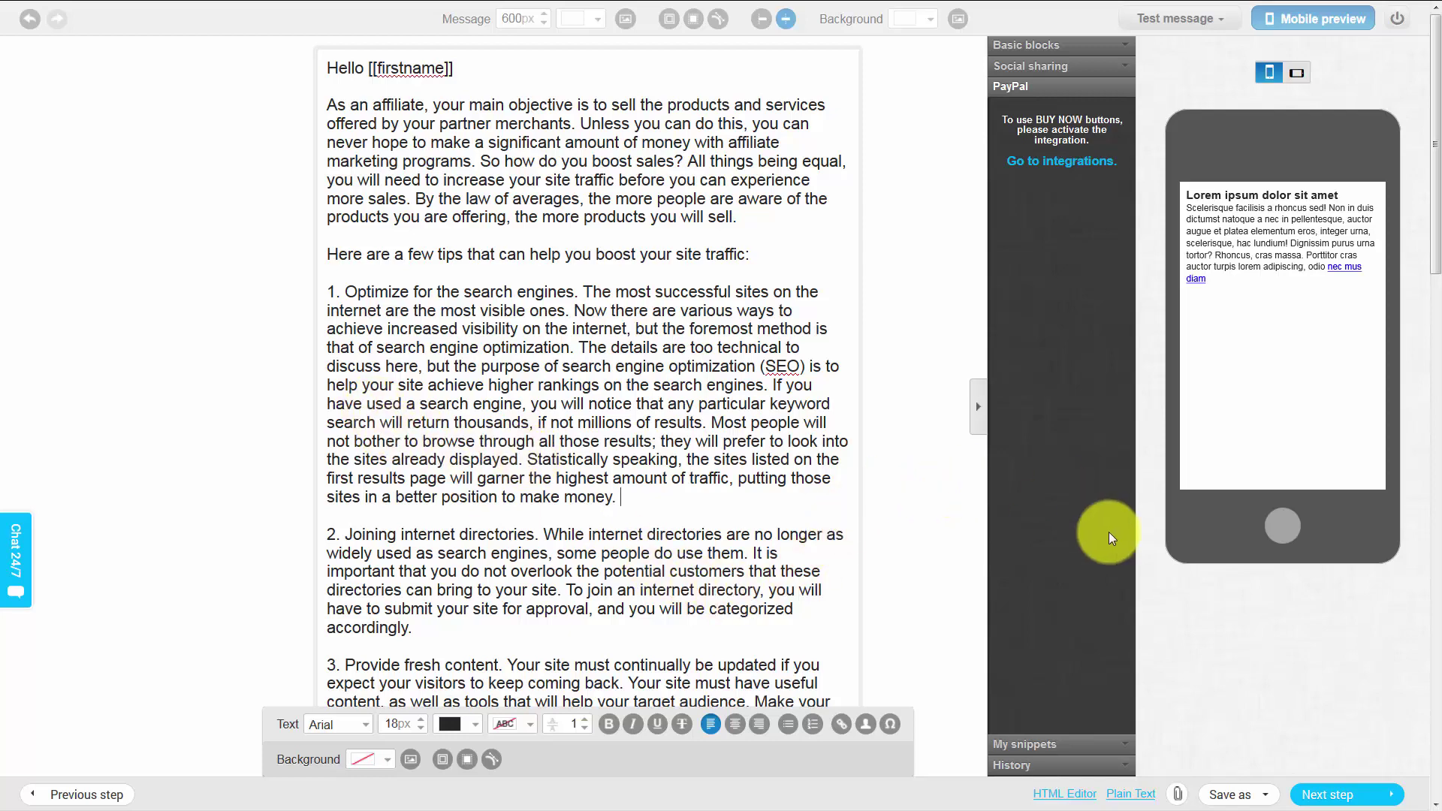
Step: Generate the plain text version of the newsletter from its HTML content and wrap its long lines
left_click(1128, 795)
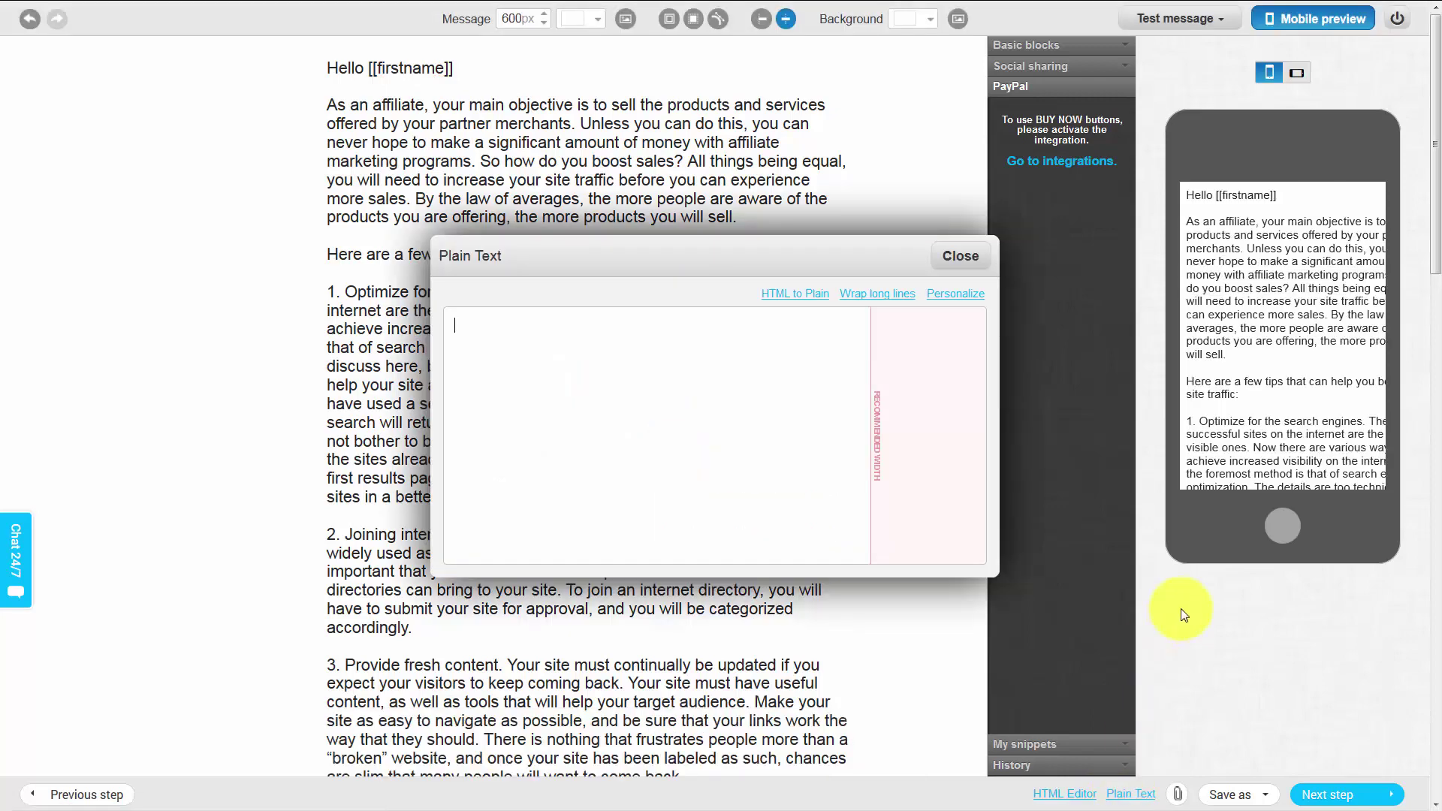
left_click(795, 297)
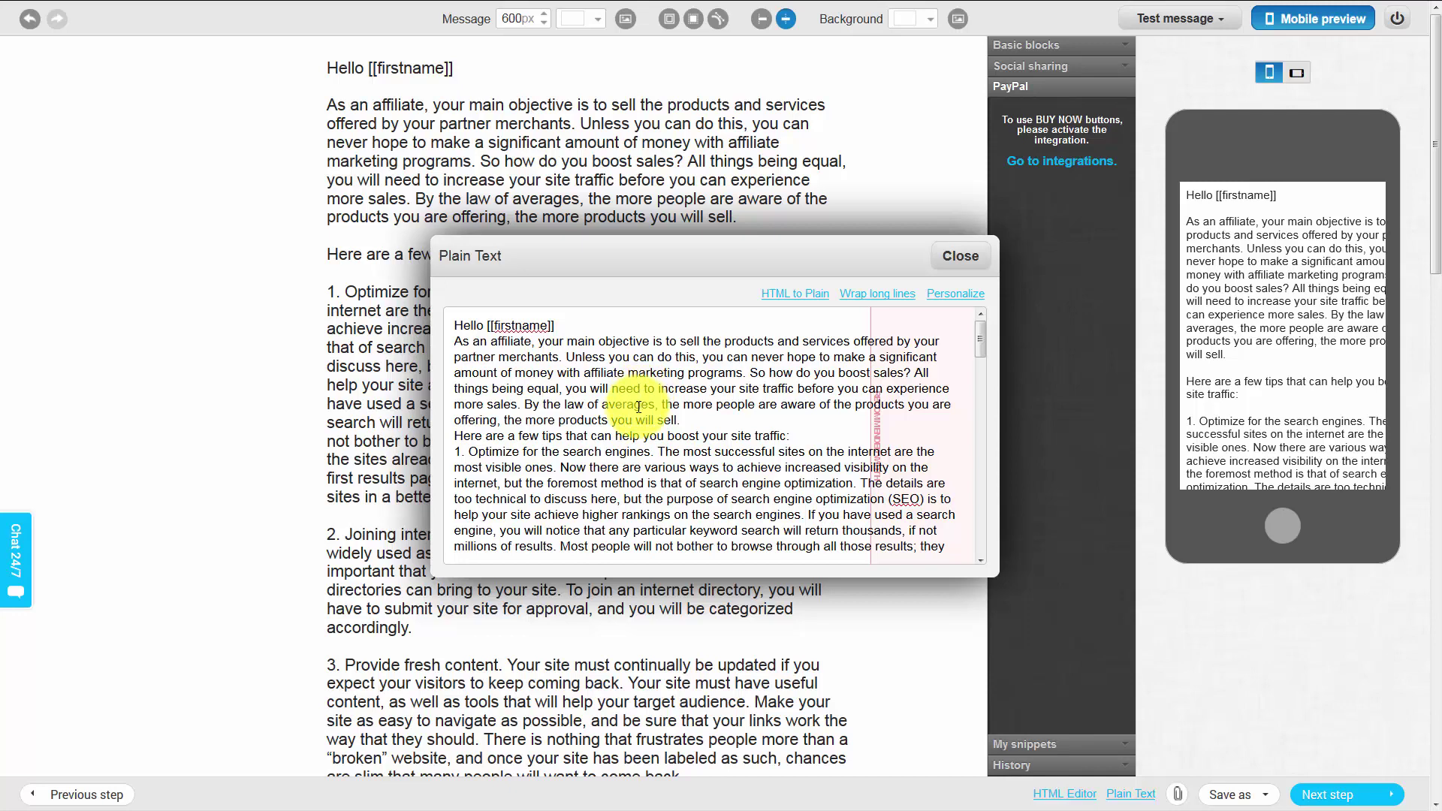
left_click(861, 294)
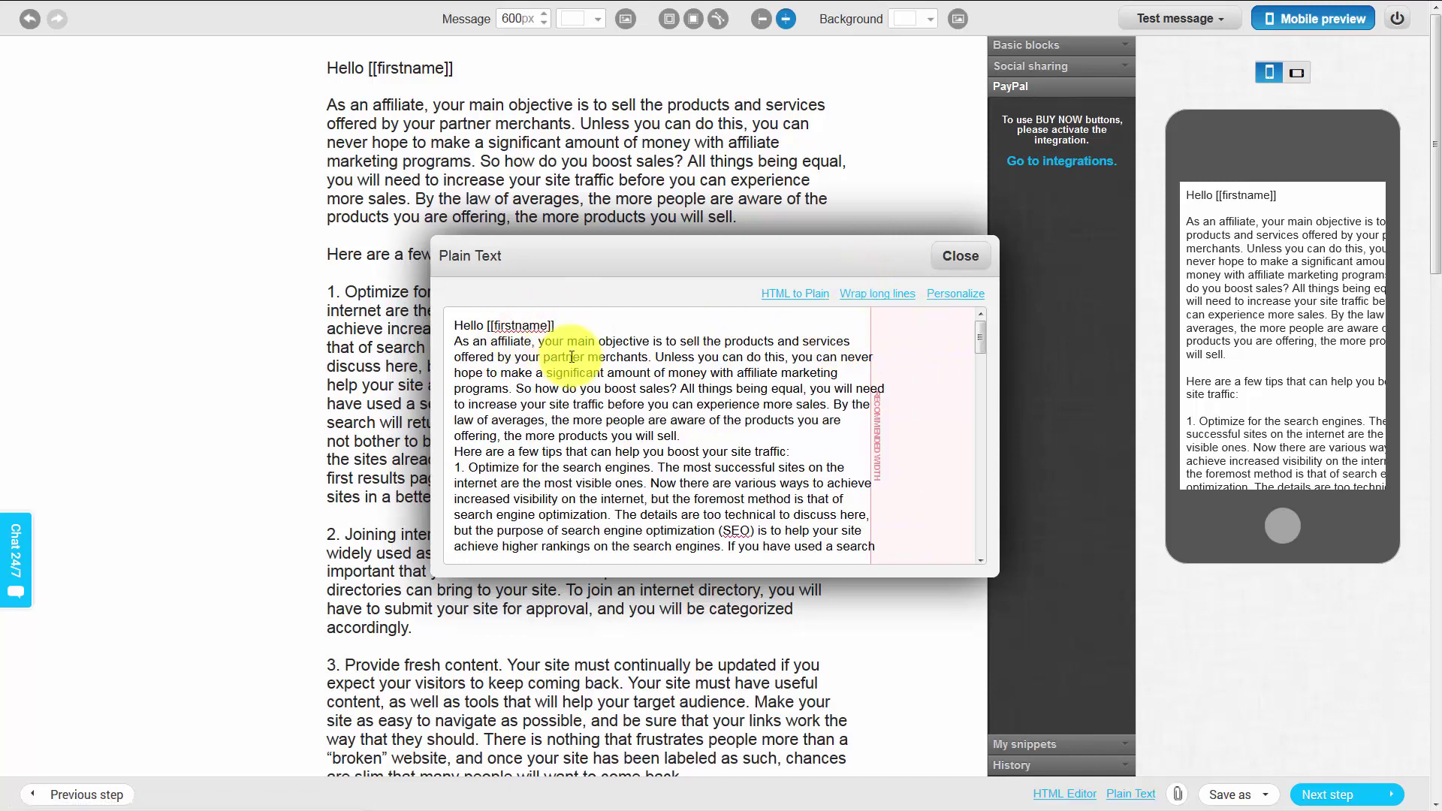
Step: Insert blank lines in the plain text version after the greeting, the first paragraph and the line introducing the tips
left_click(733, 439)
key("Return")
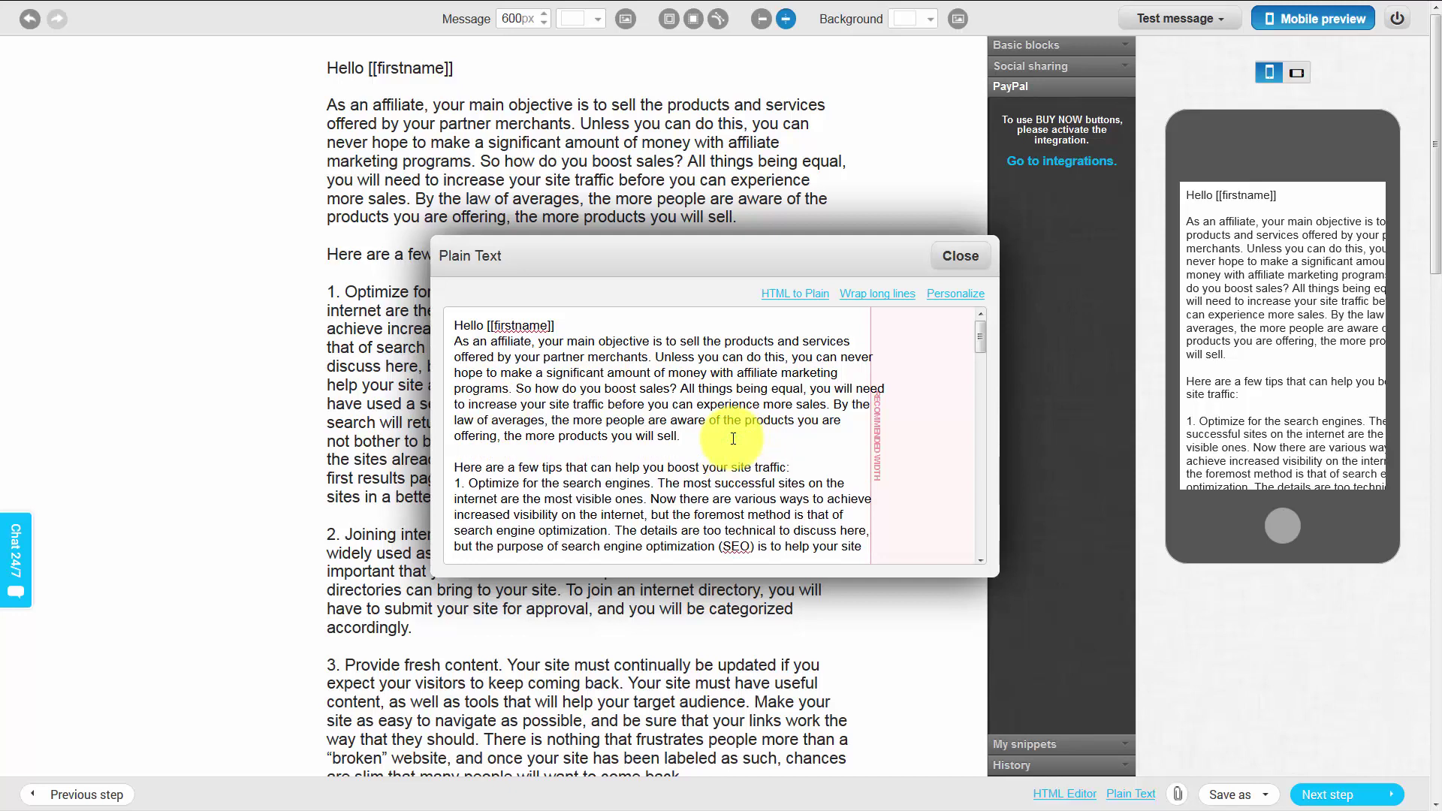
left_click(797, 467)
key("Return")
left_click(642, 325)
key("Return")
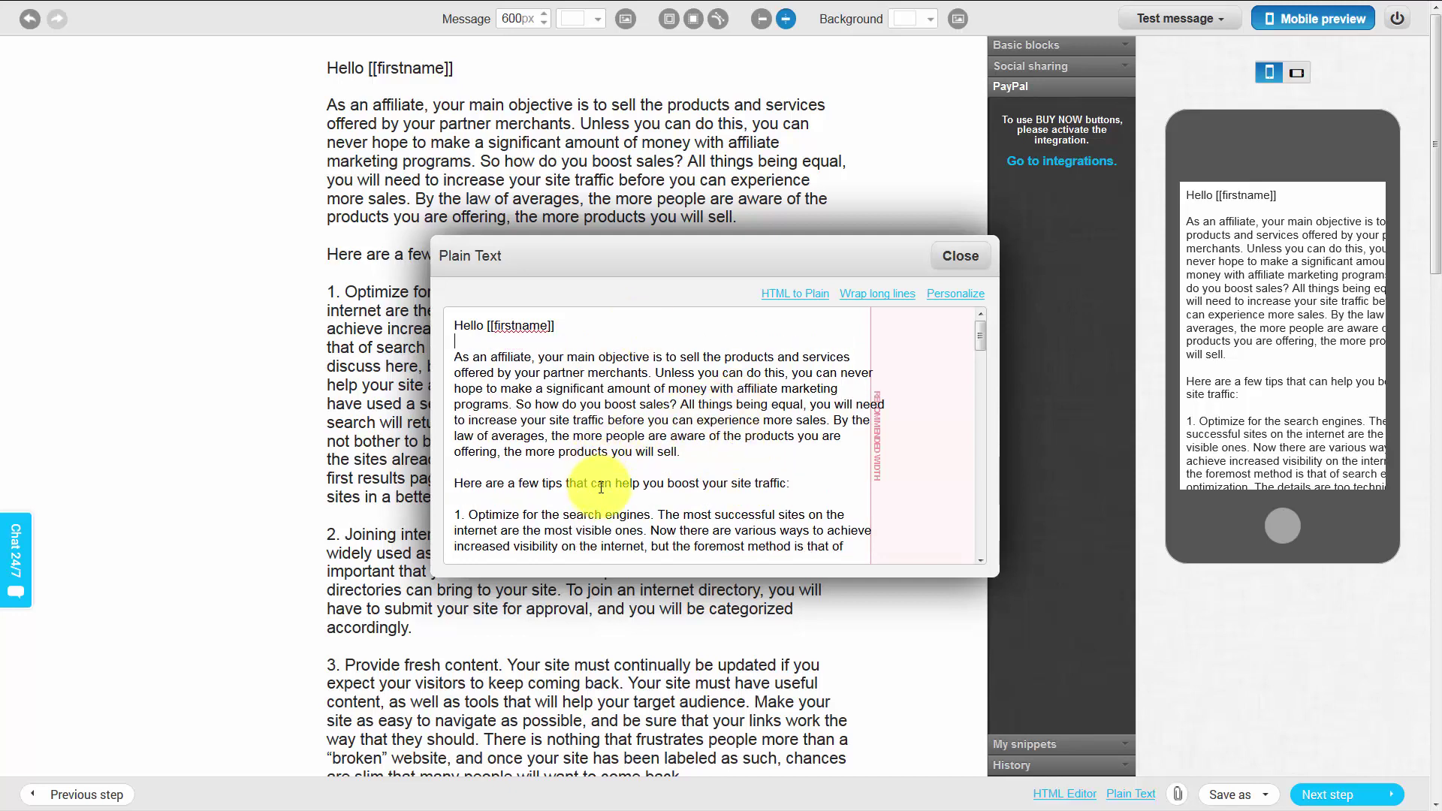
Step: Close the plain text version and save the newsletter as a draft
left_click(949, 257)
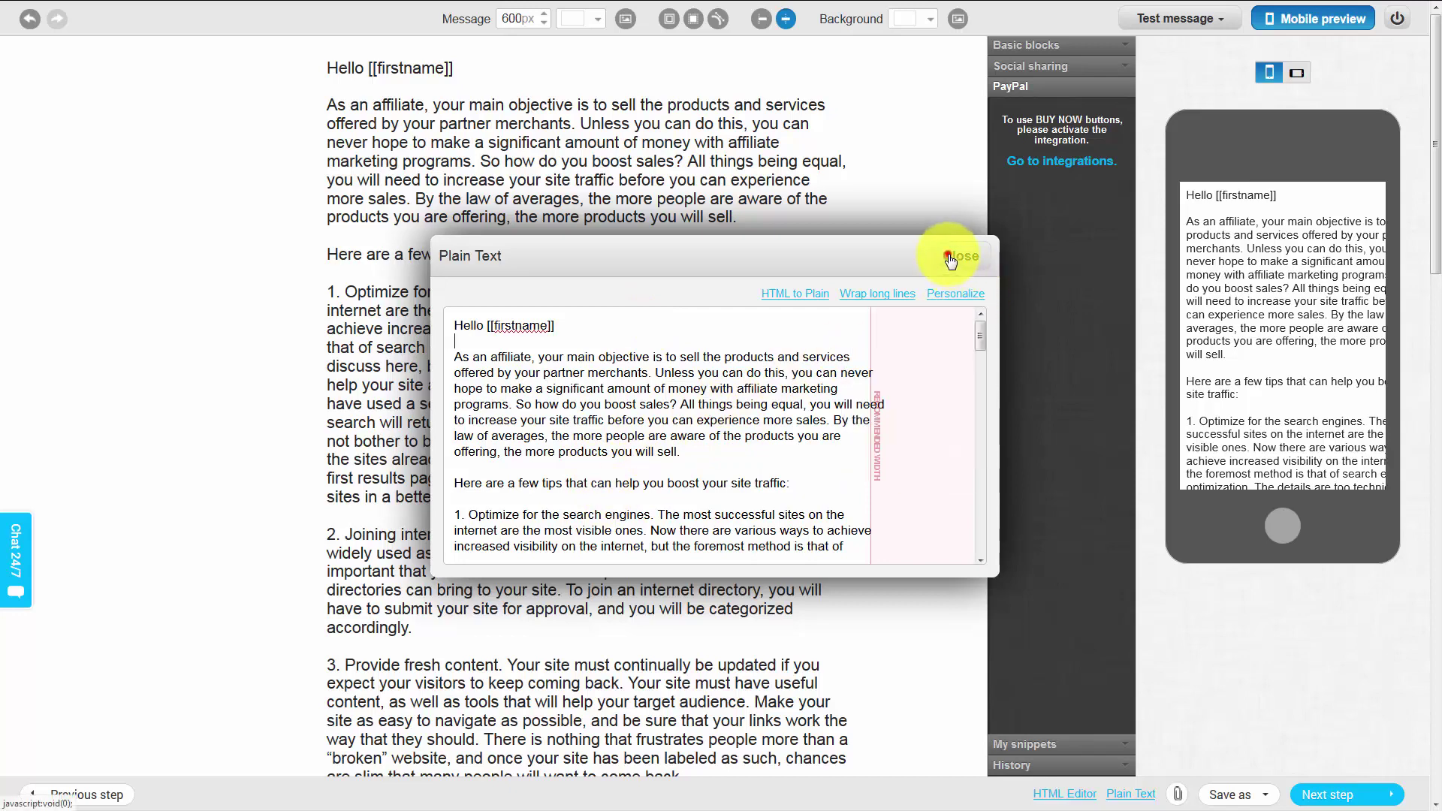
left_click(949, 257)
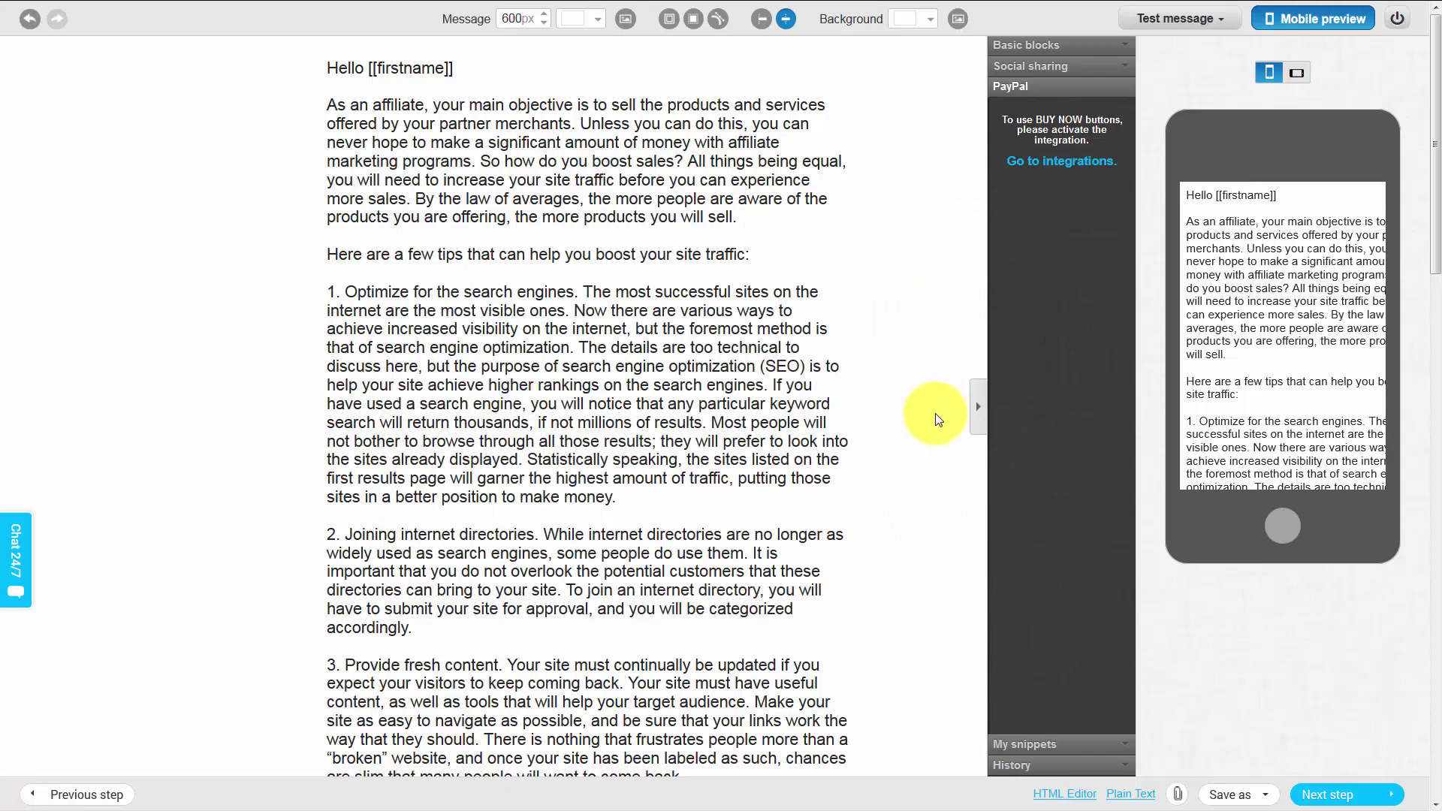
left_click(1267, 797)
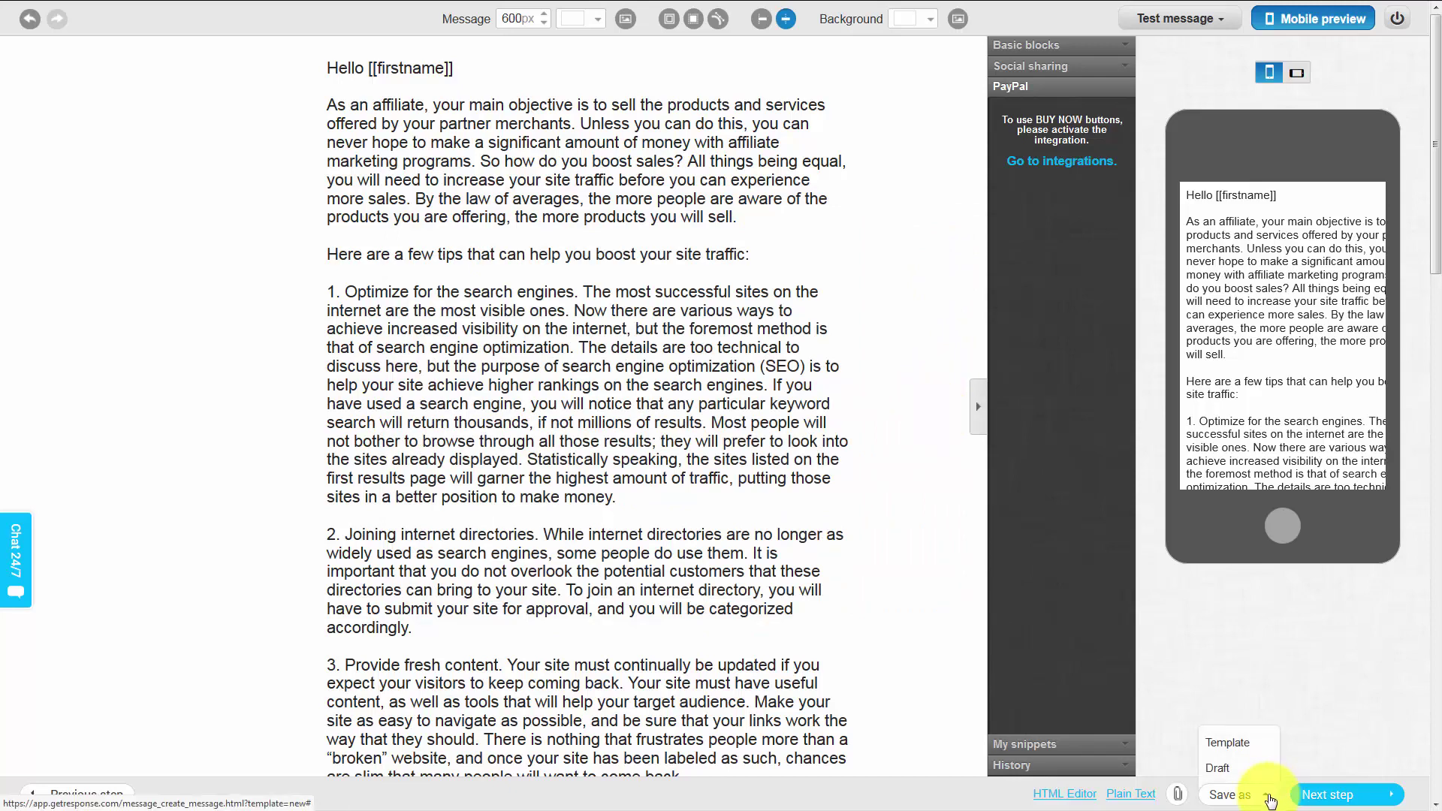
left_click(1218, 771)
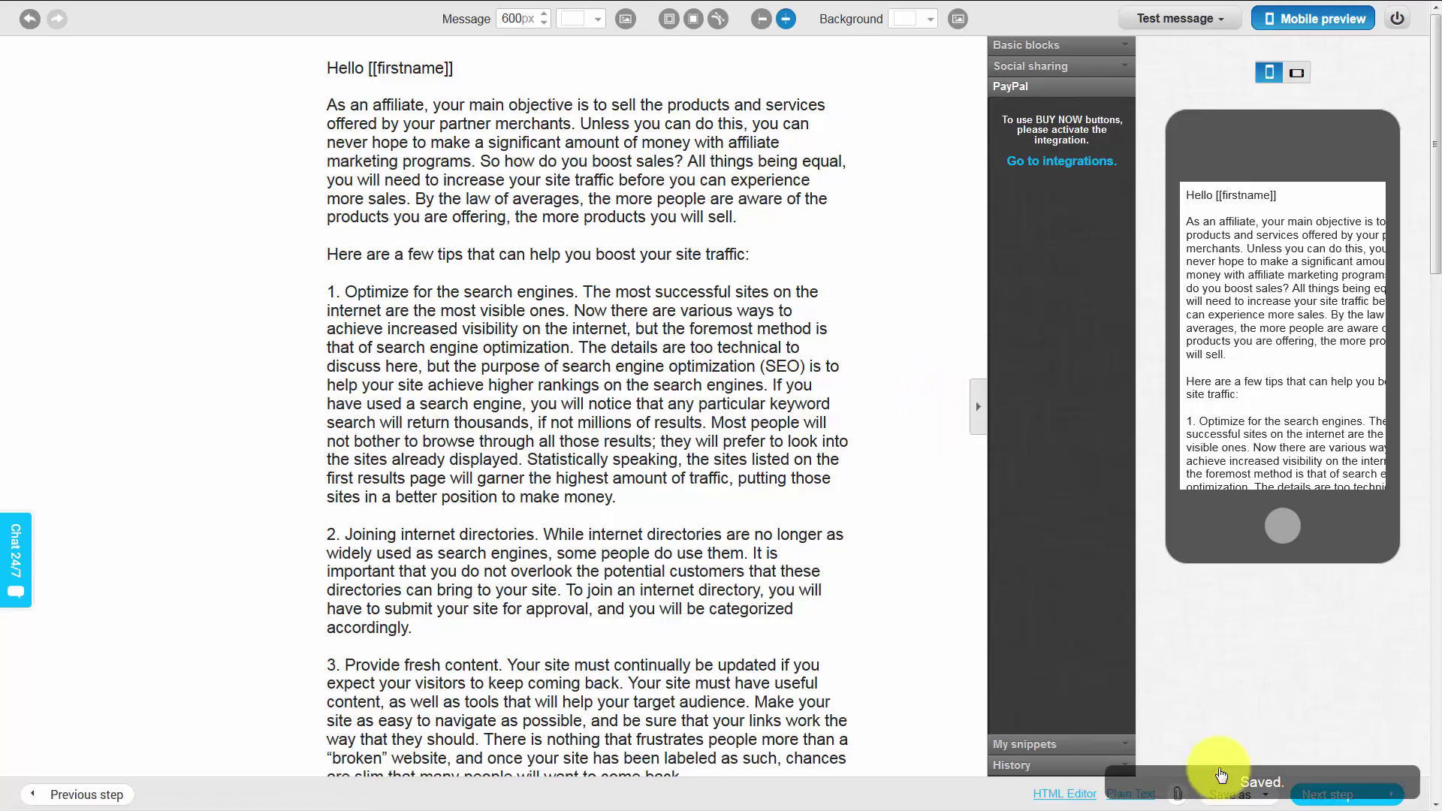
mouse_move(650, 374)
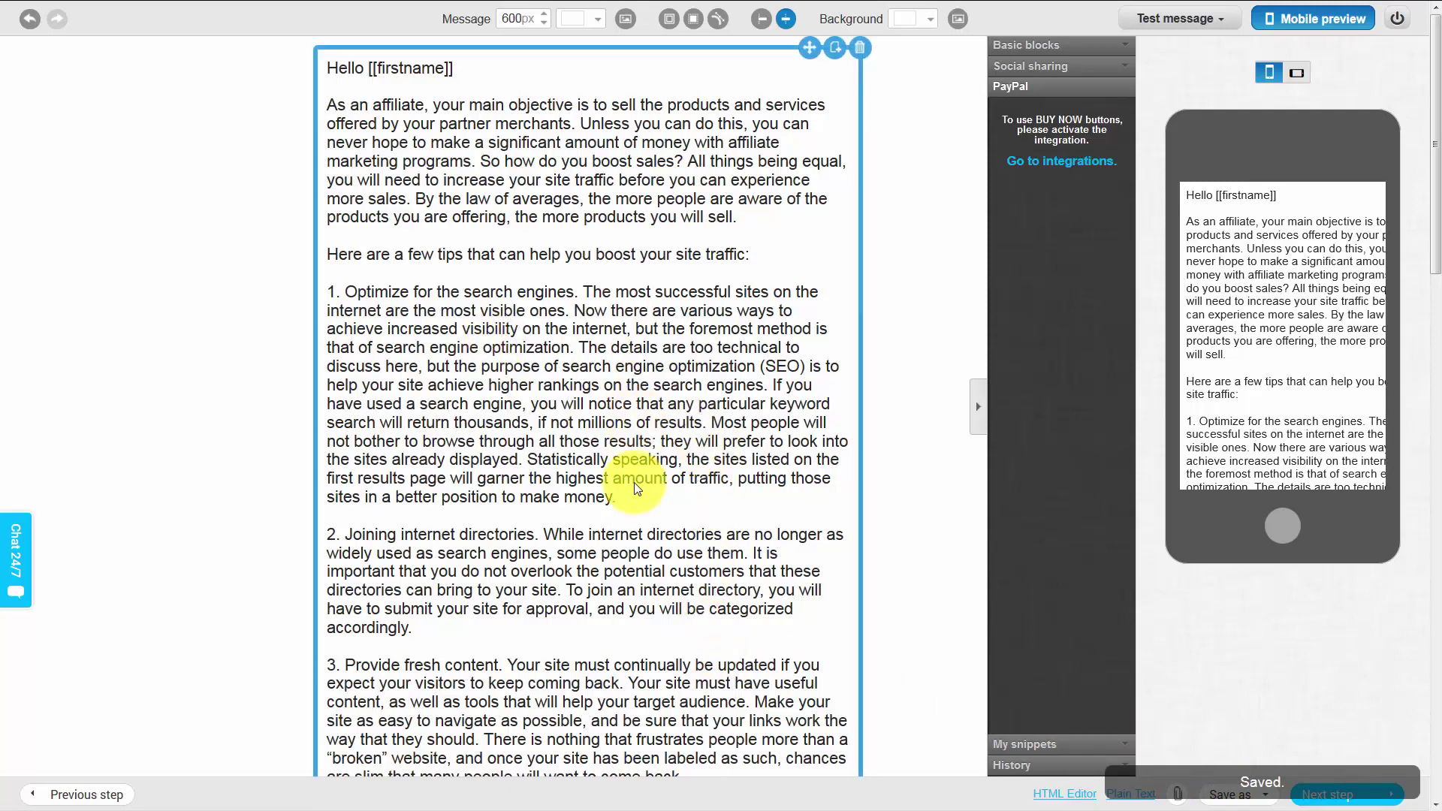
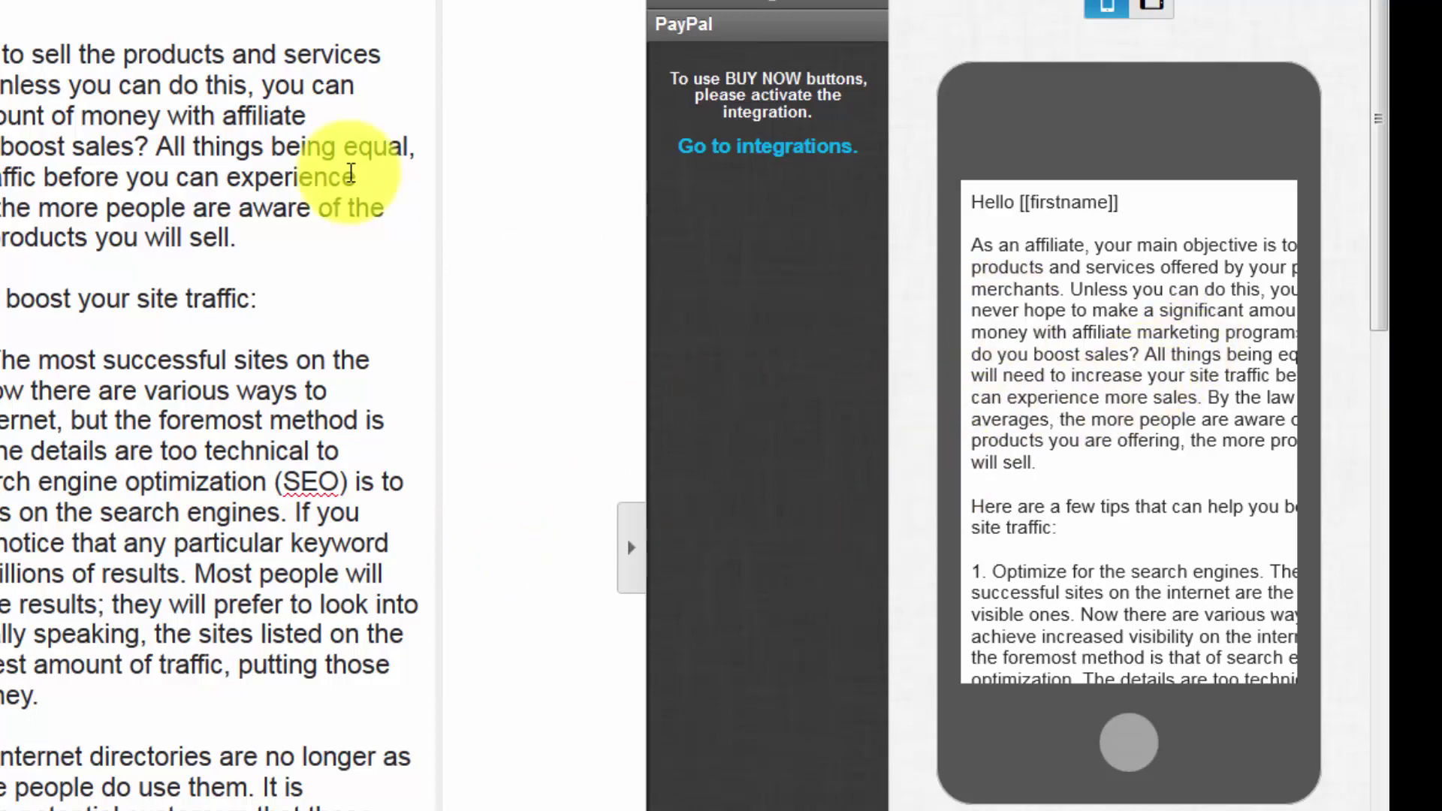
Step: Break the opening paragraph and the tips introduction into short lines, with a blank line before "So how do you boost sales?"
left_click(30, 54)
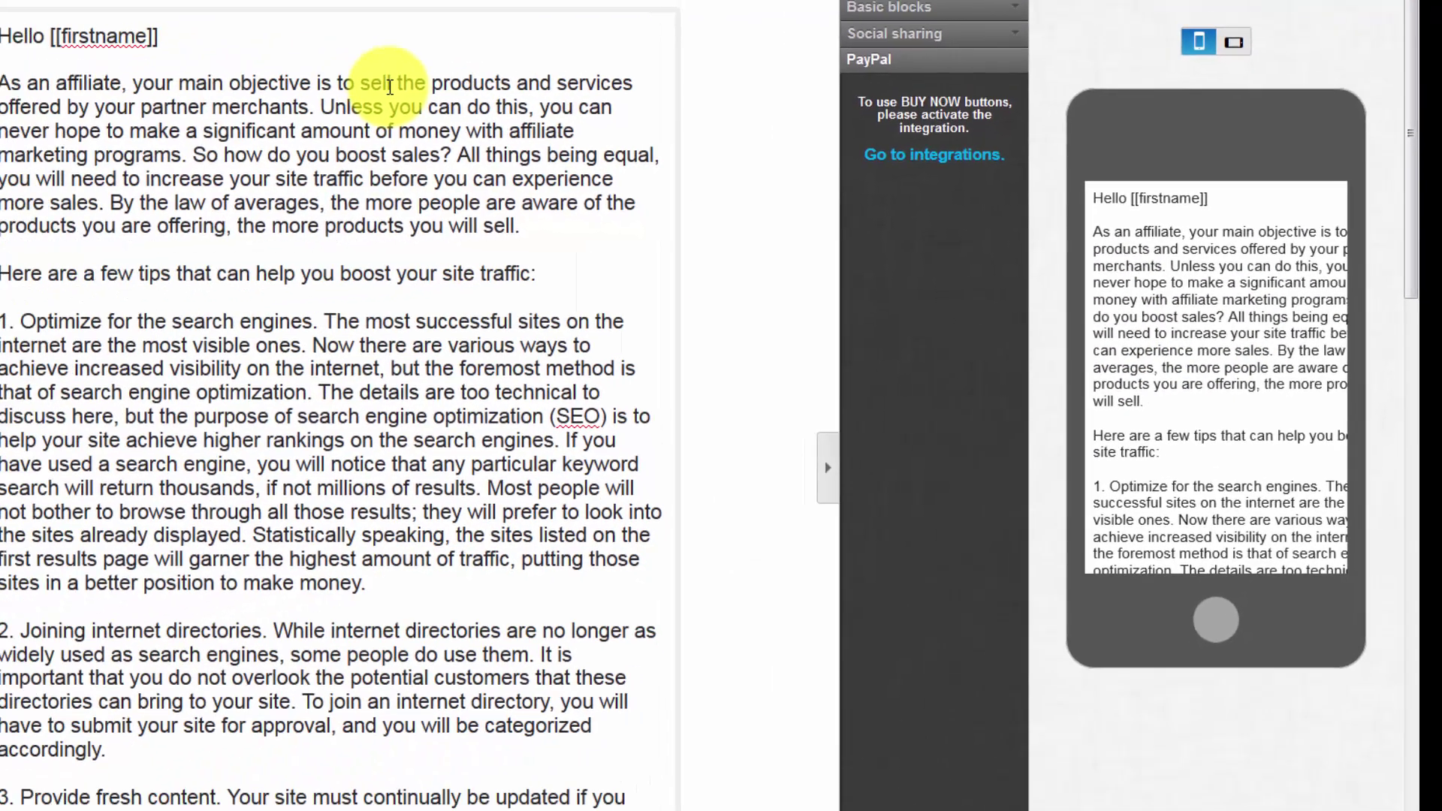
key("Return")
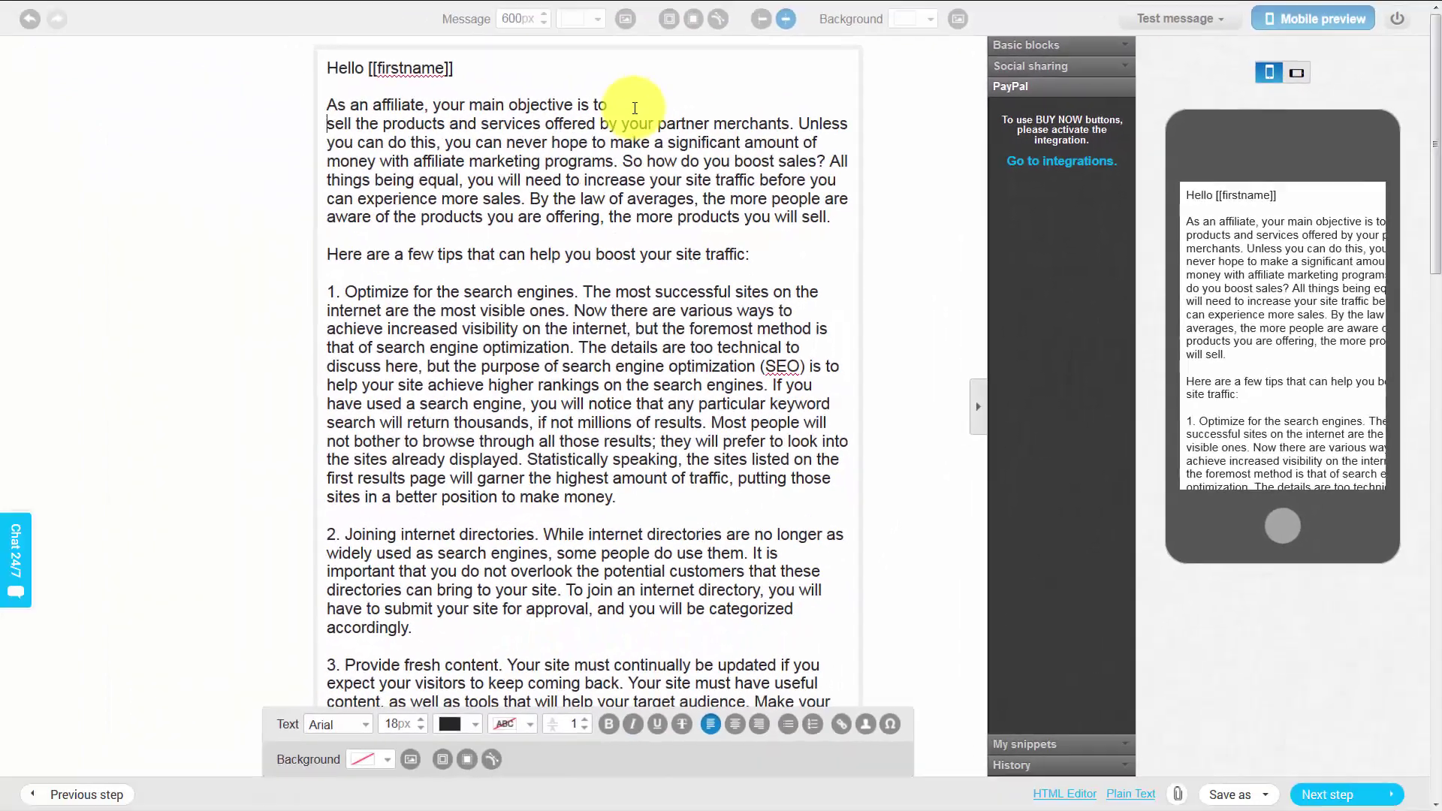
left_click(600, 125)
key("Return")
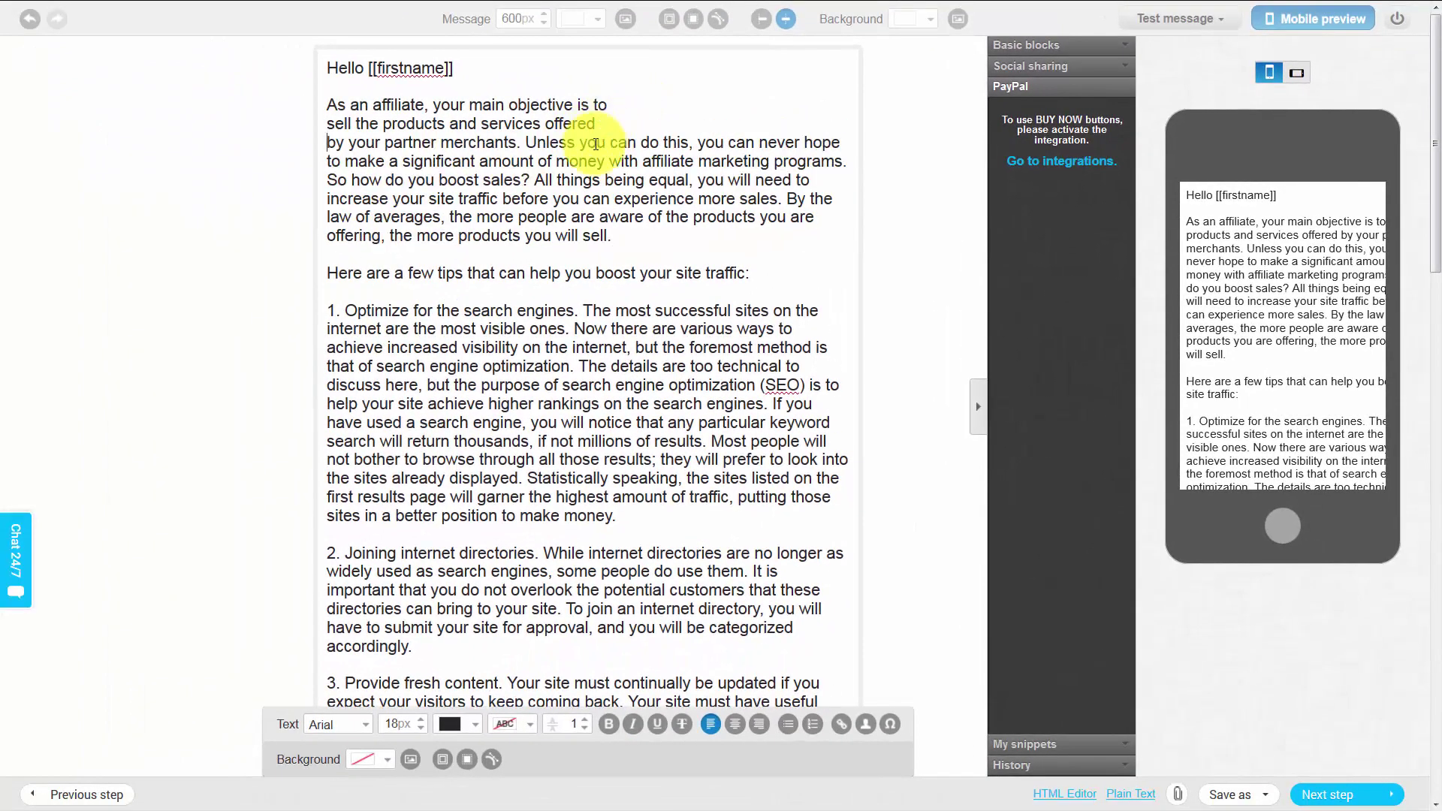
left_click(607, 143)
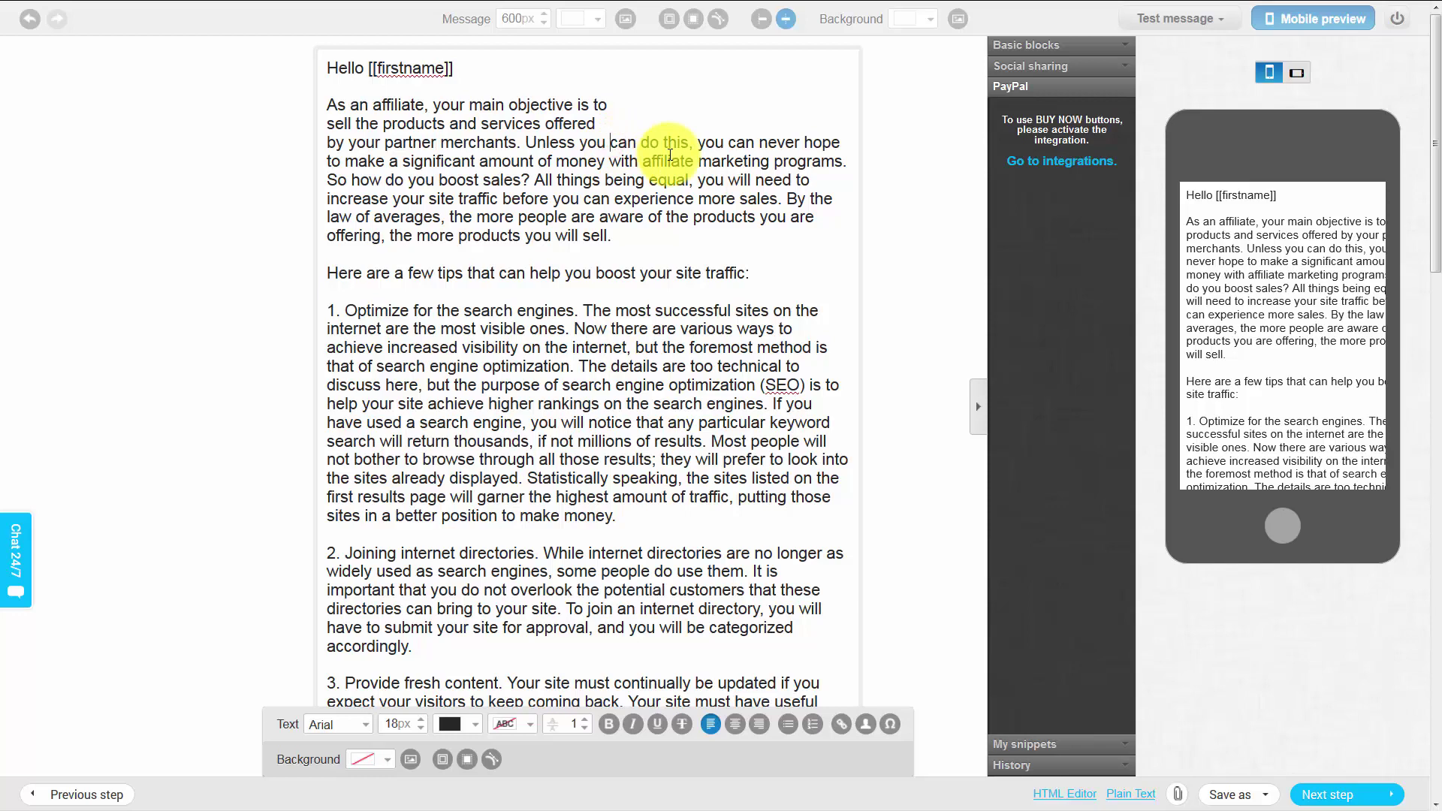
key("Return")
left_click(592, 181)
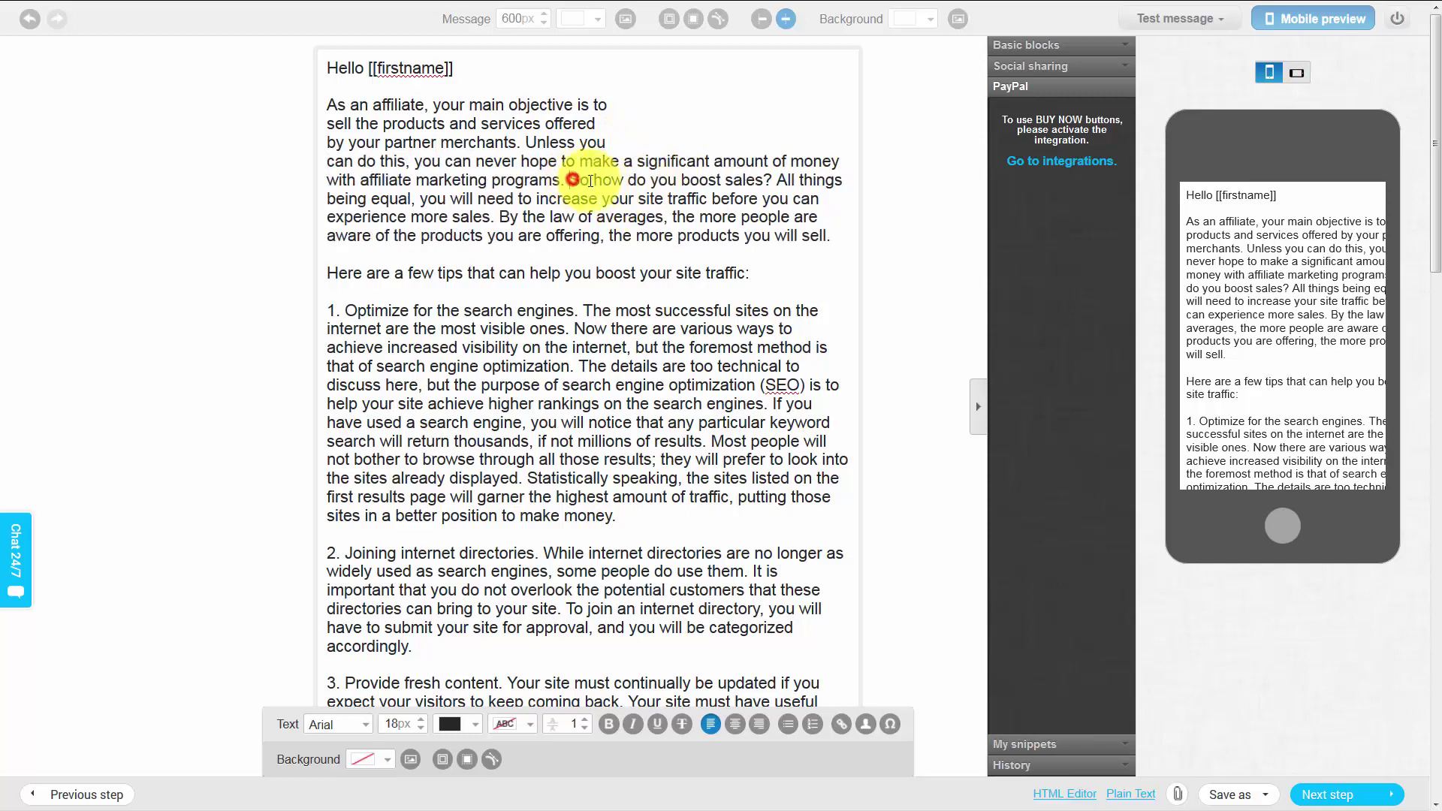
key("Return")
key("Return")
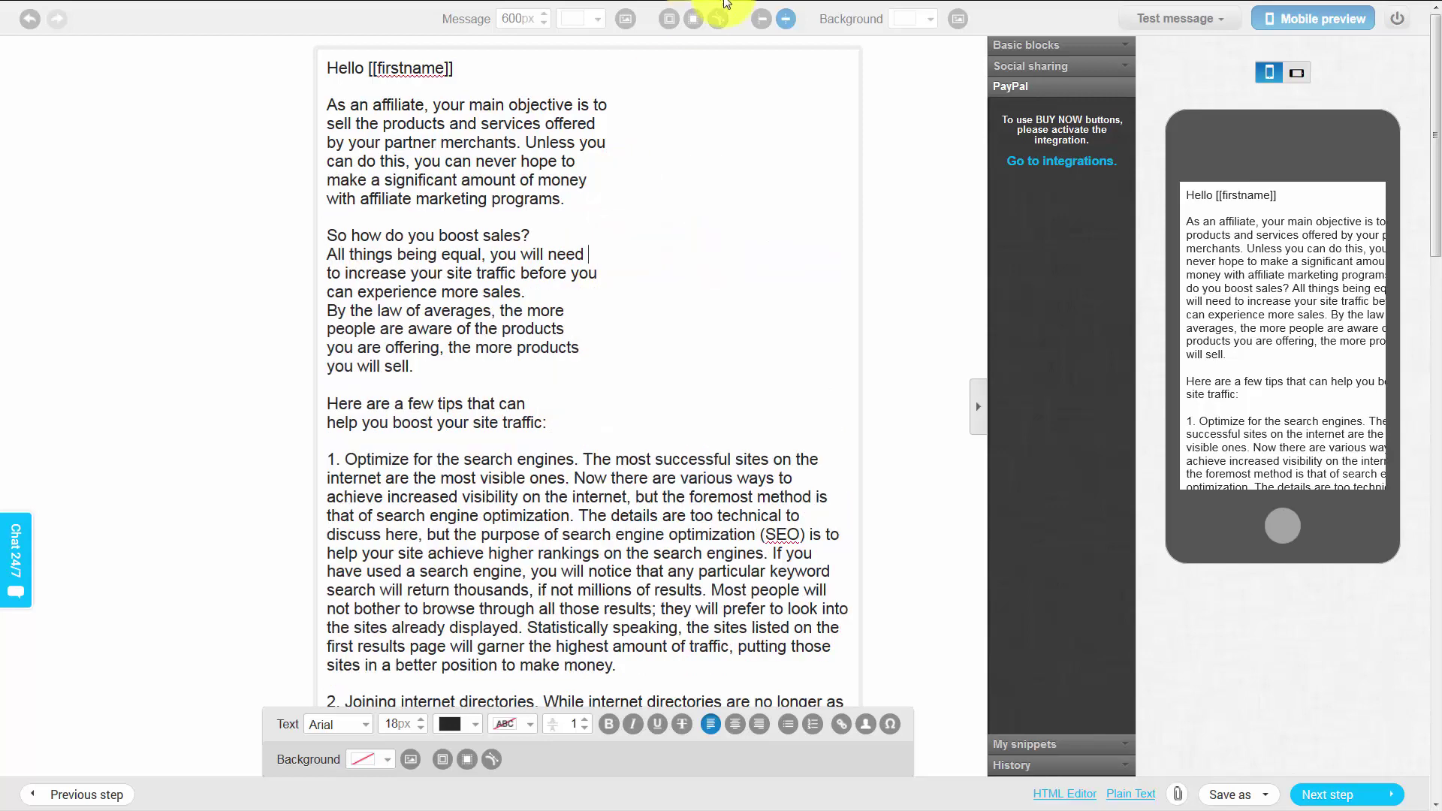
Step: Save the newsletter with the shortened lines as a draft to update the mobile preview
mouse_move(714, 15)
scroll(702, 135, "down", 5)
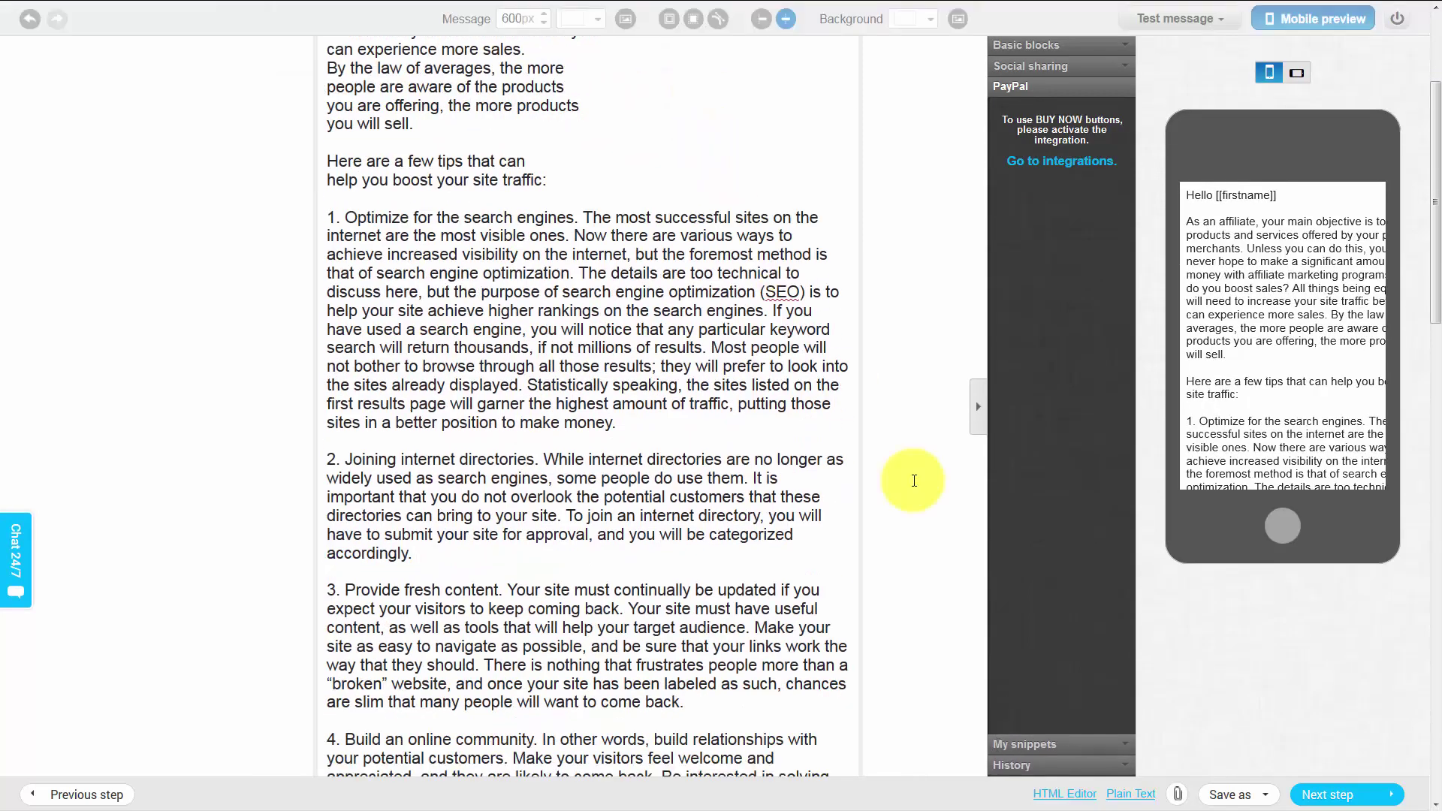
left_click(1235, 794)
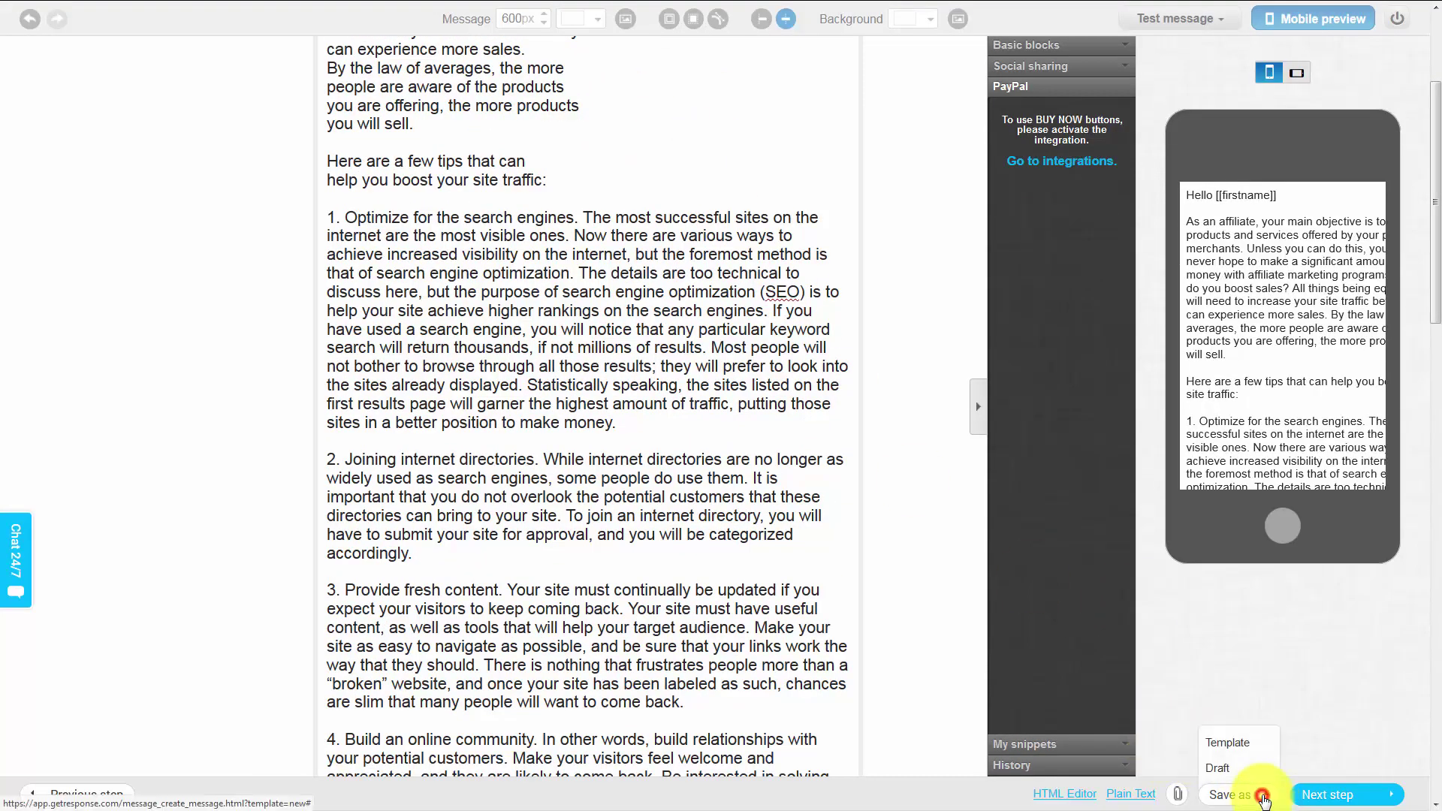
left_click(1218, 770)
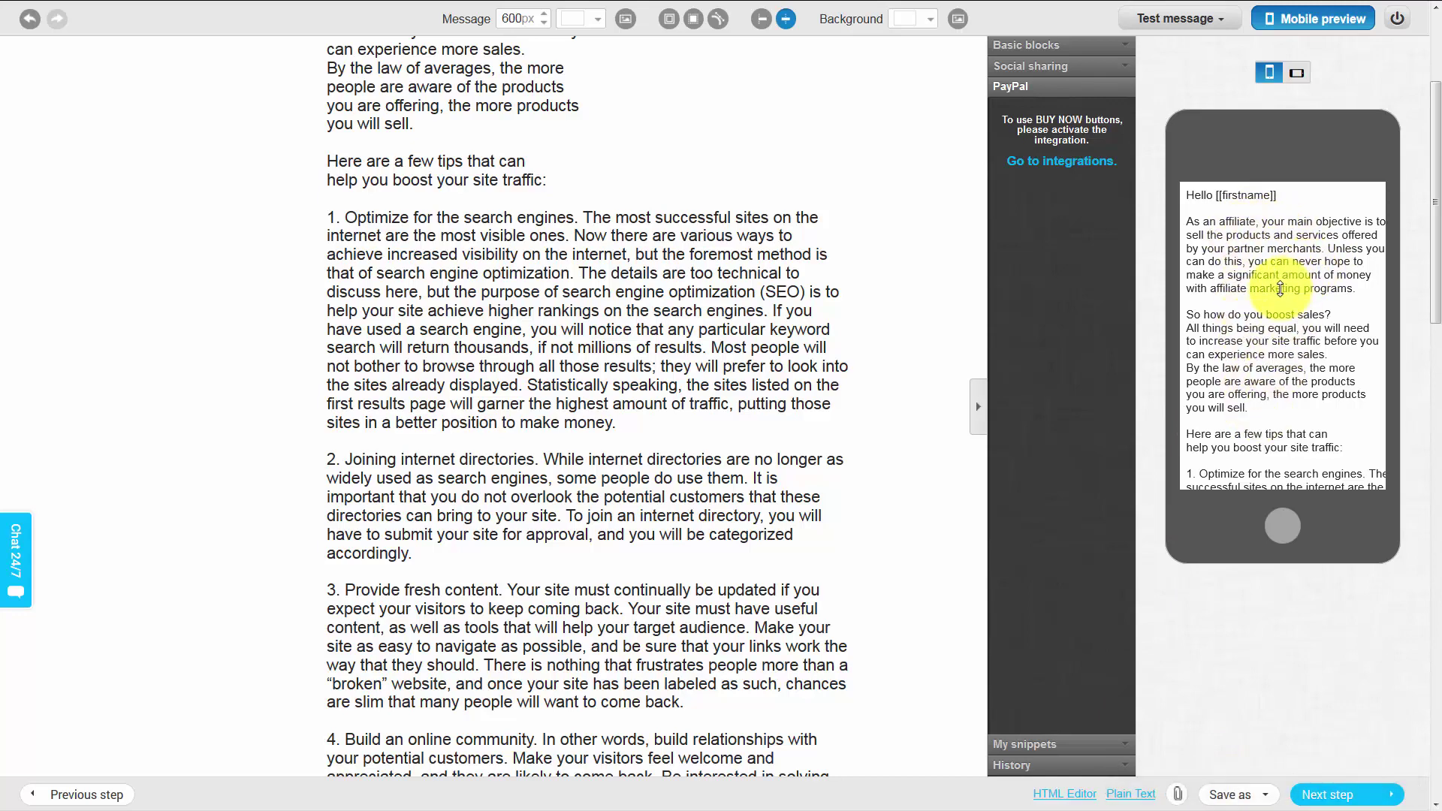
Step: Rebreak the first paragraph into shorter lines, ending its first line after "objective", and save the draft again
scroll(832, 382, "up", 1)
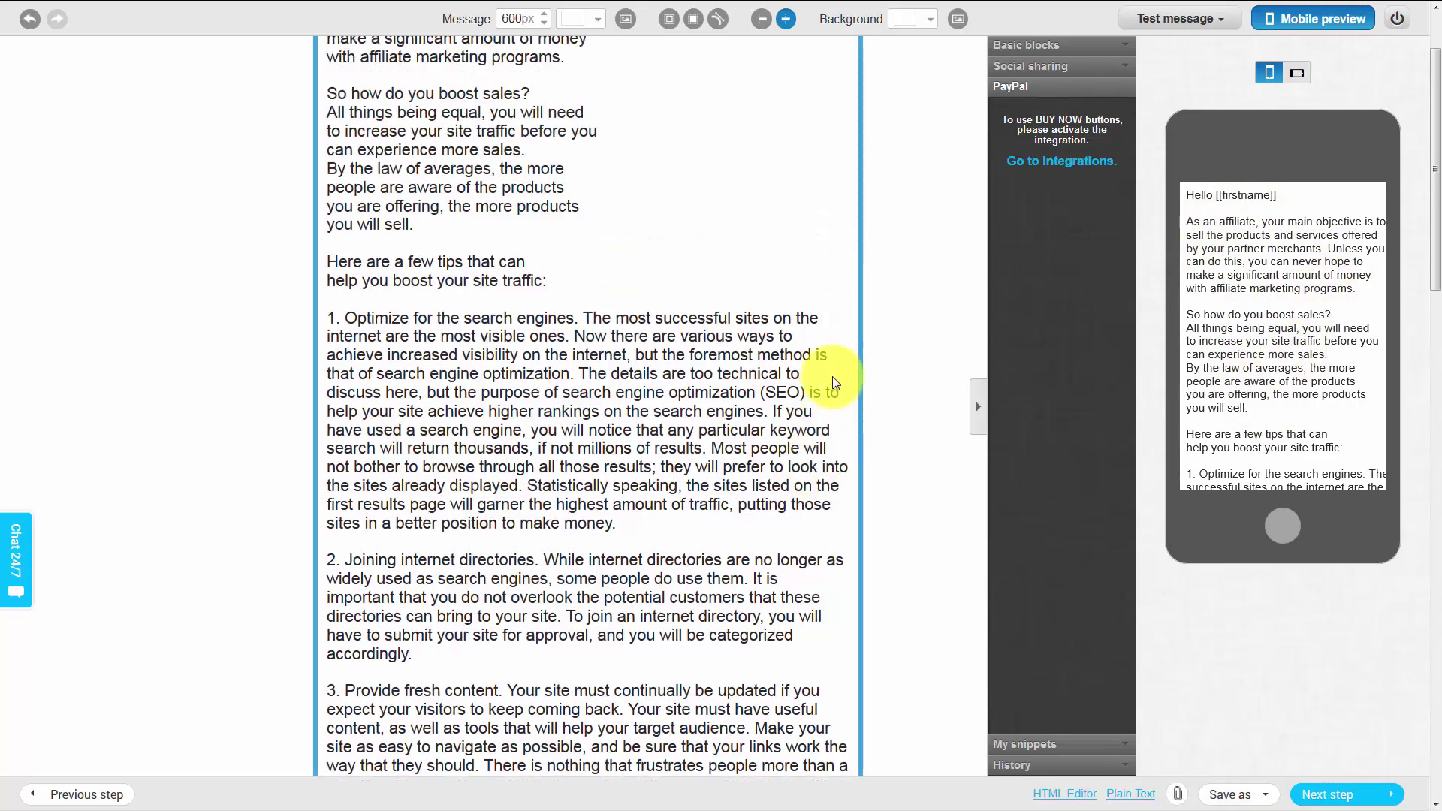
scroll(834, 379, "up", 2)
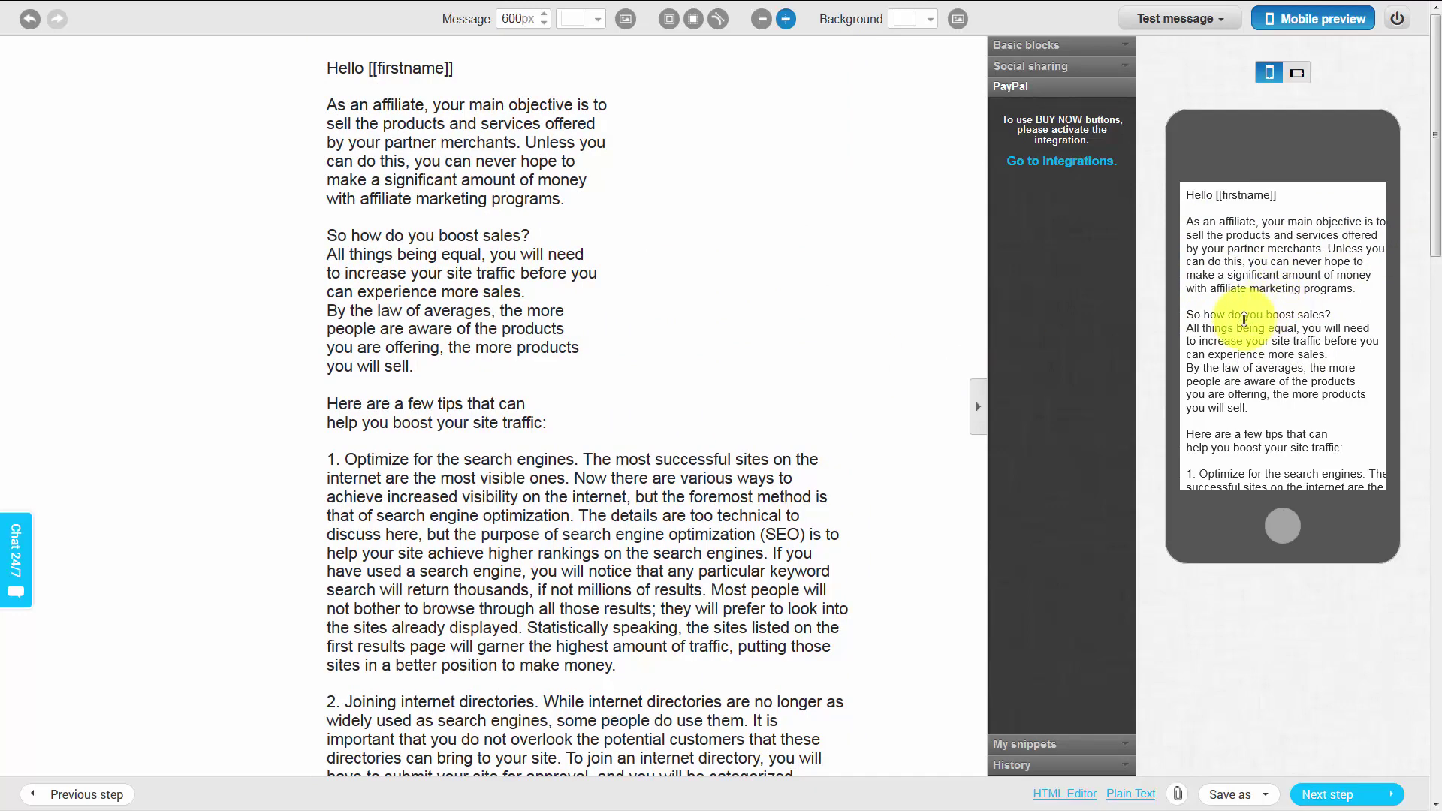
left_click(685, 345)
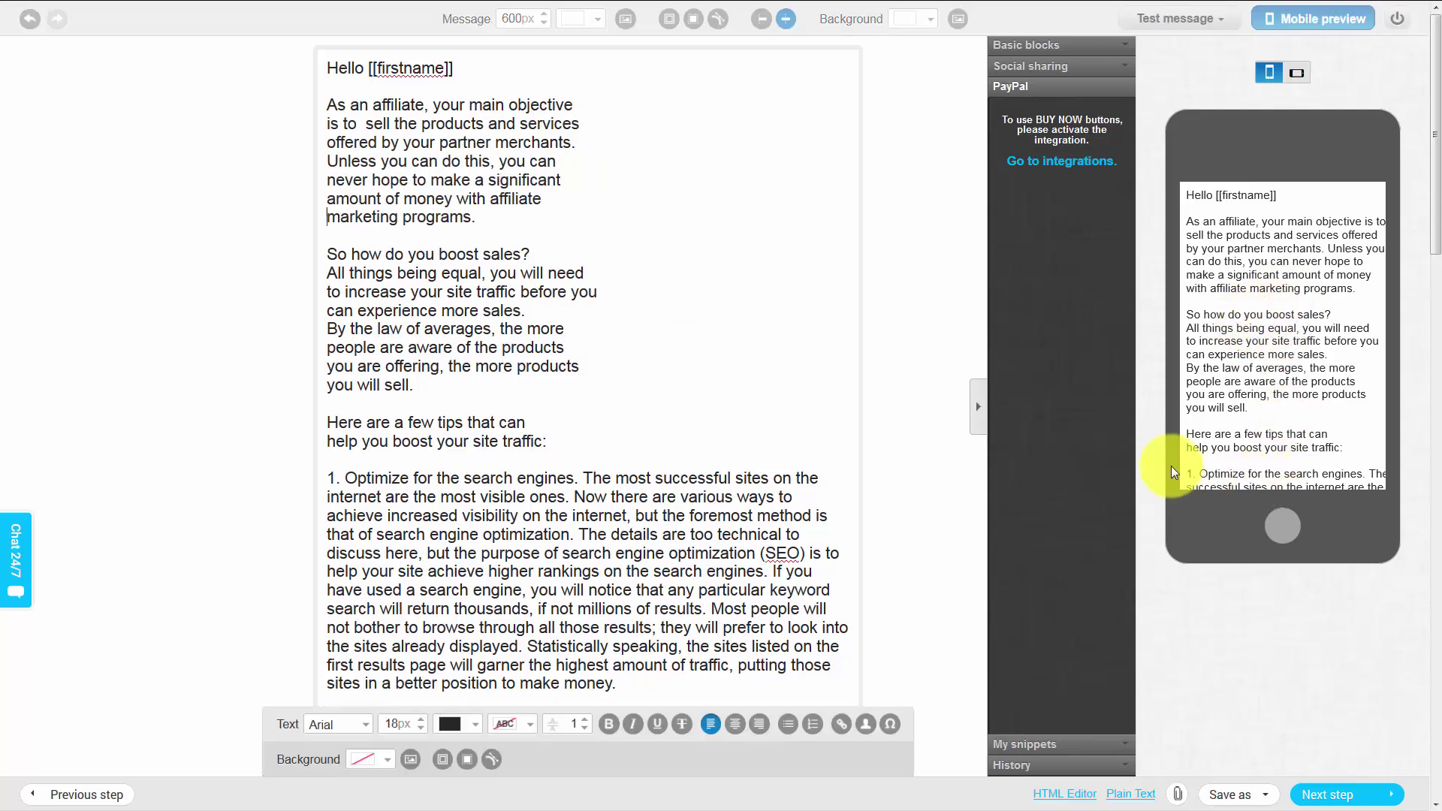
left_click(1247, 795)
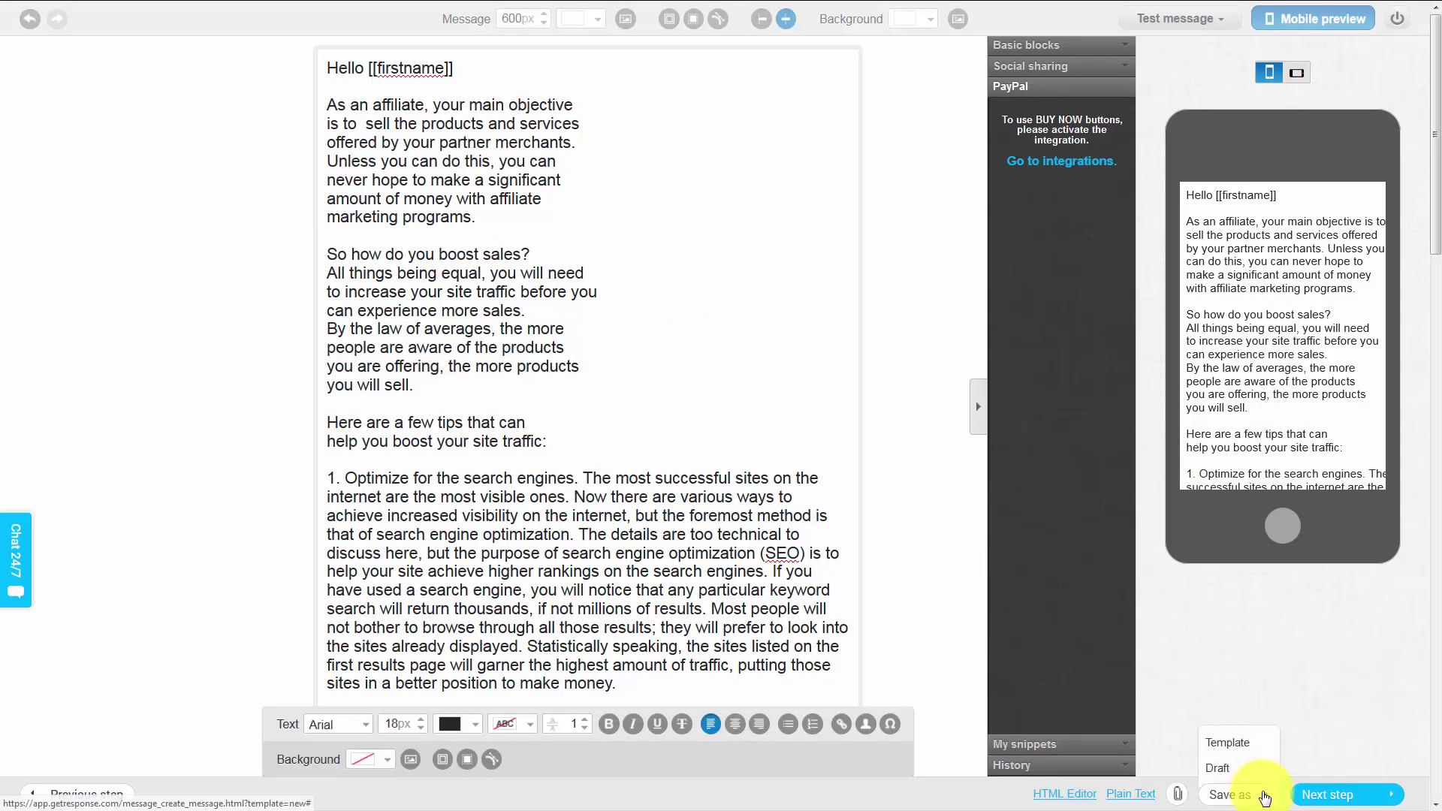
left_click(1219, 769)
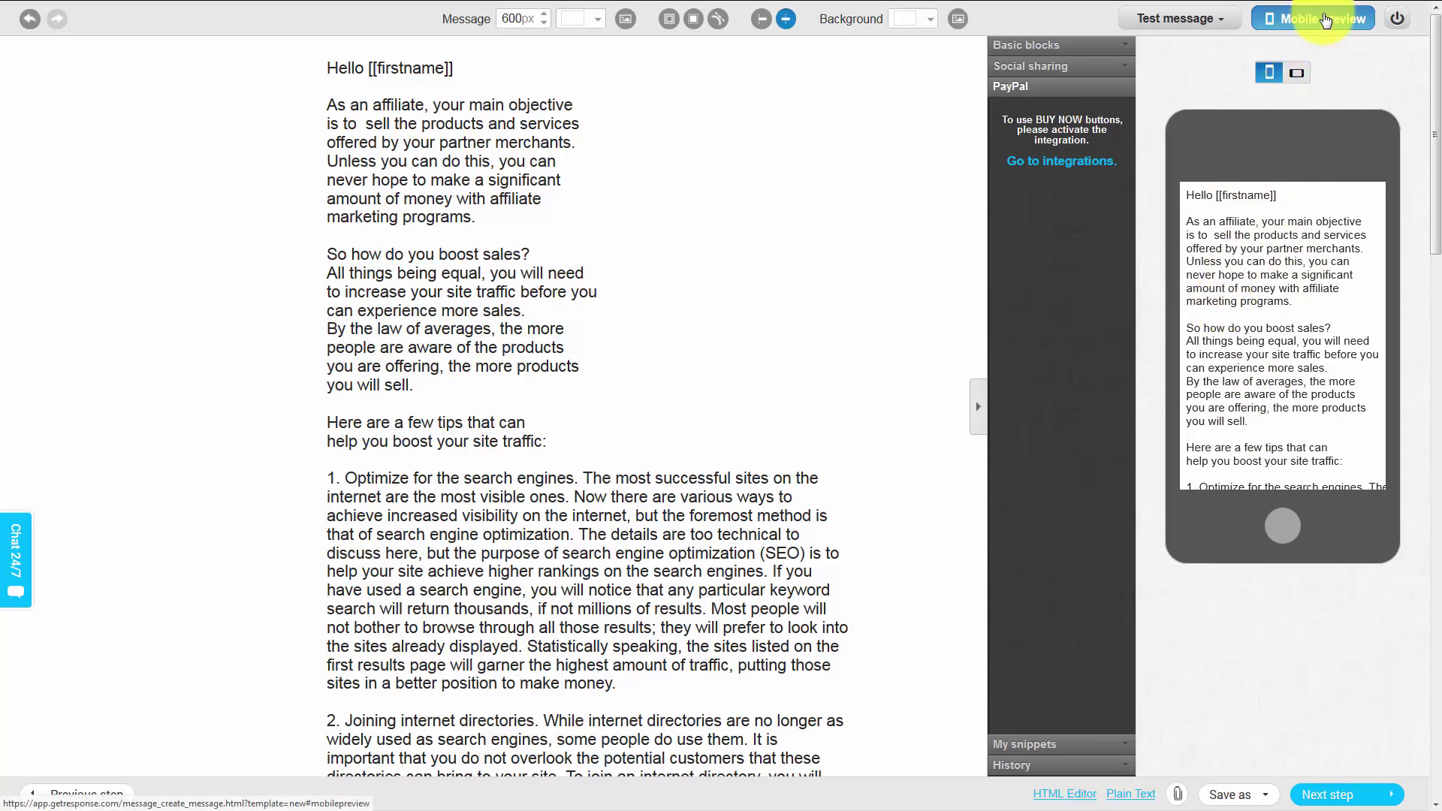
mouse_move(1316, 5)
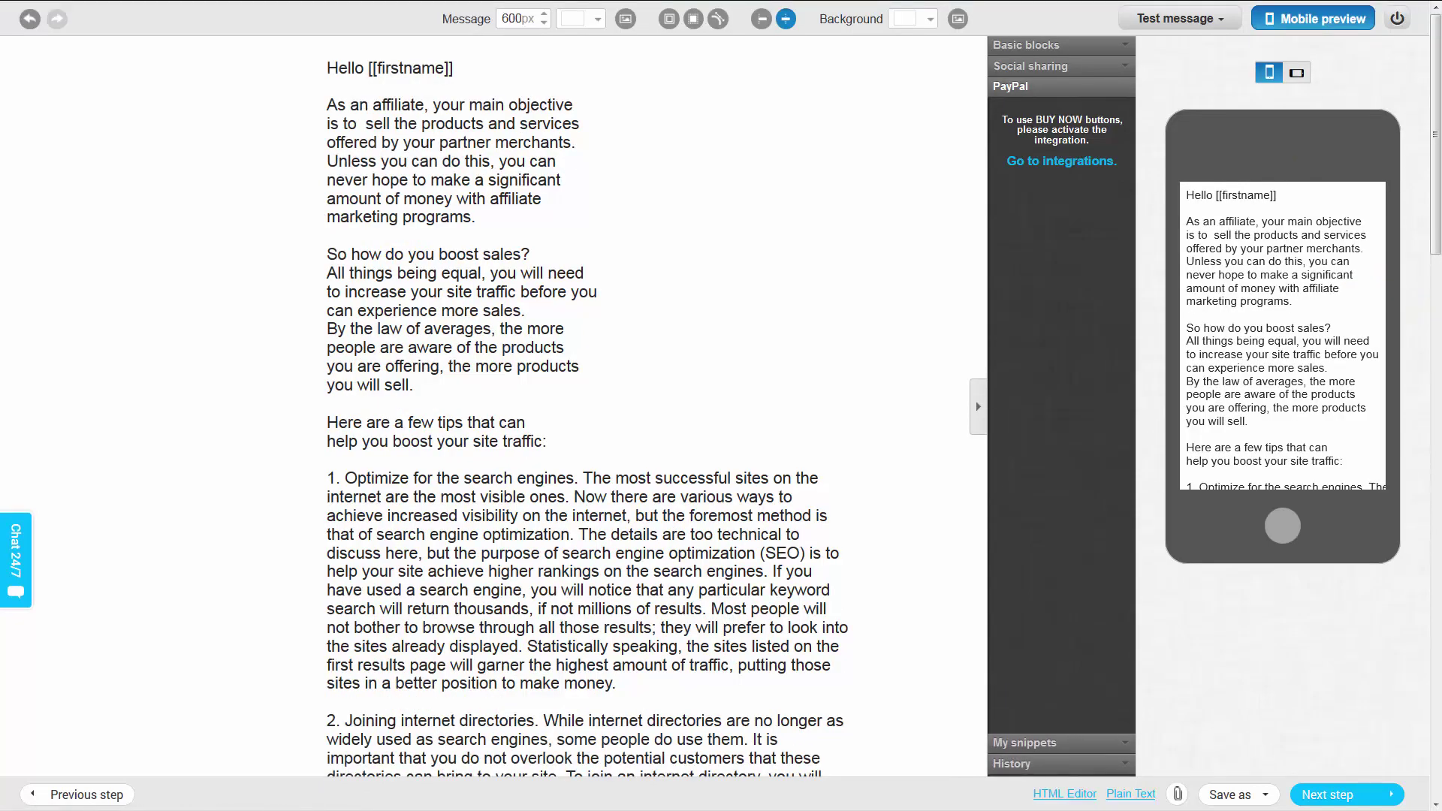
Step: Include the one-subscriber list as the newsletter's recipients and check the custom filter, exclusion list and suppression options
left_click(1395, 797)
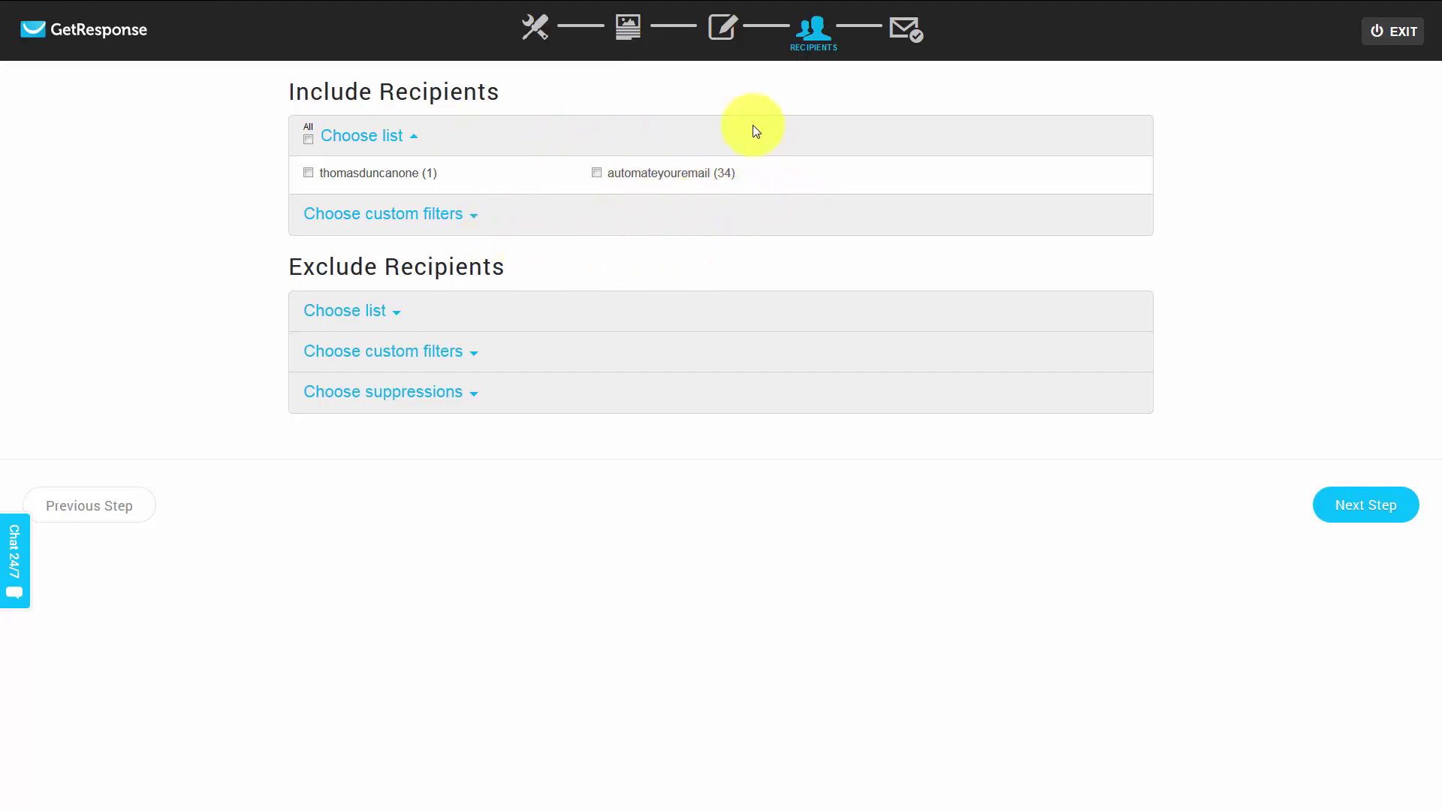
left_click(308, 172)
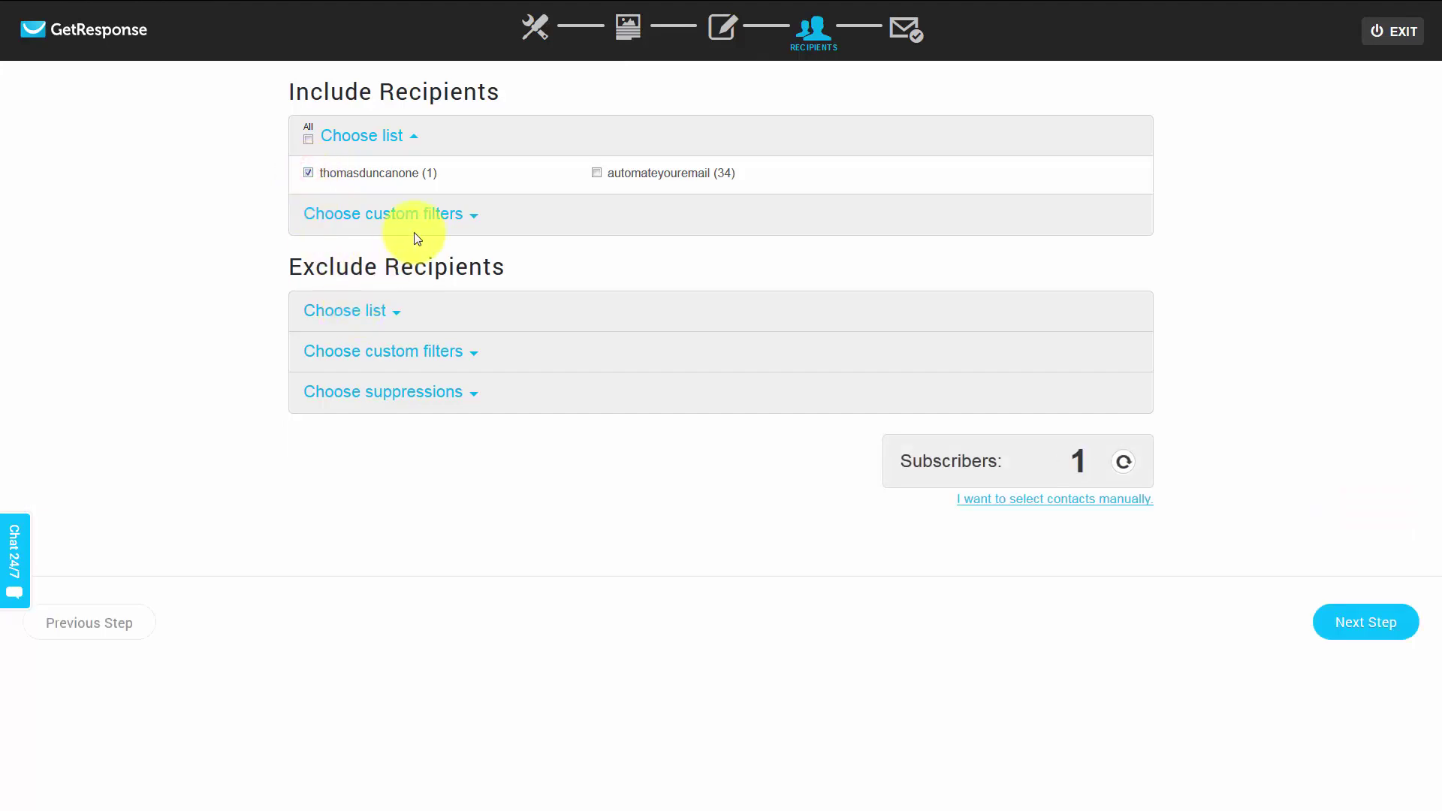
left_click(469, 215)
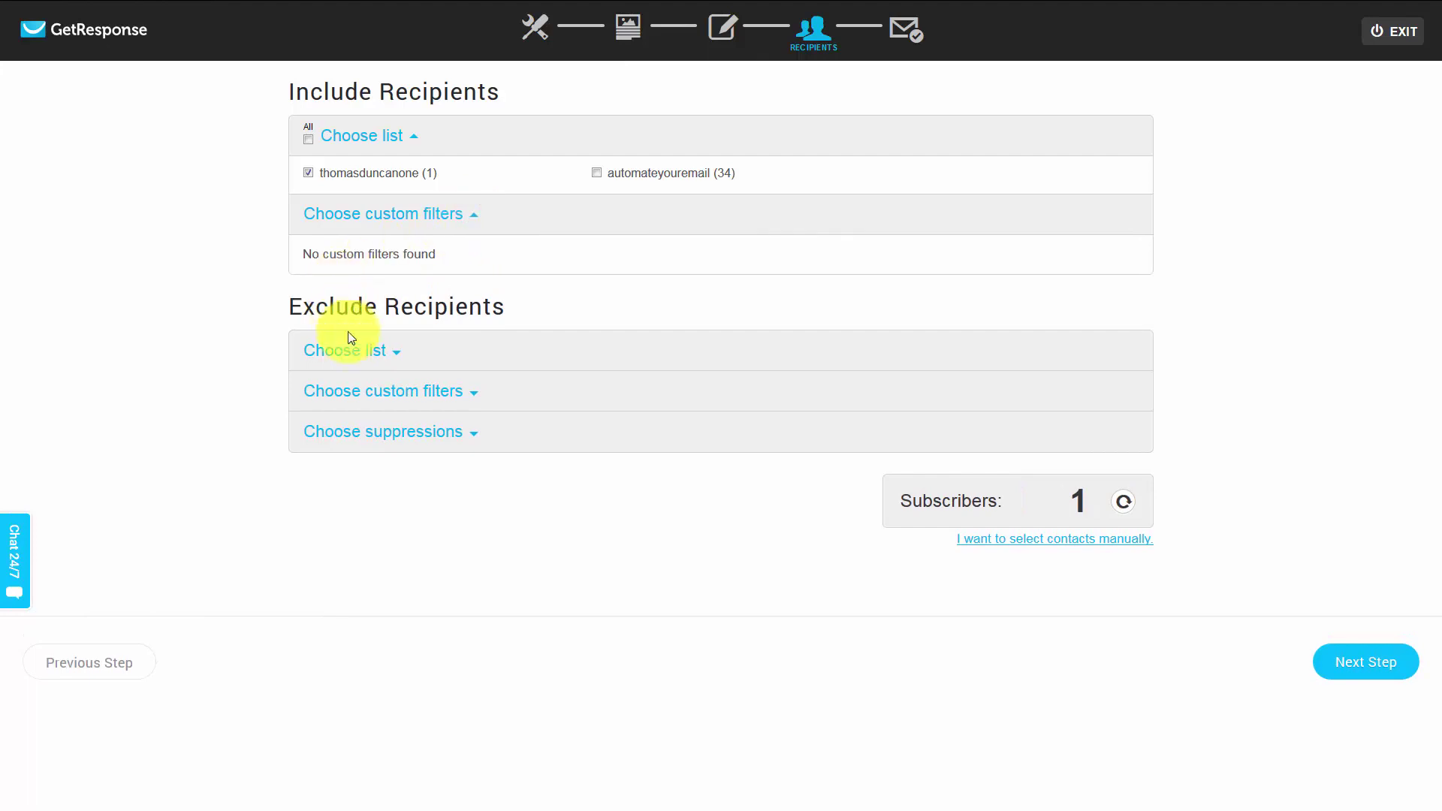
left_click(396, 353)
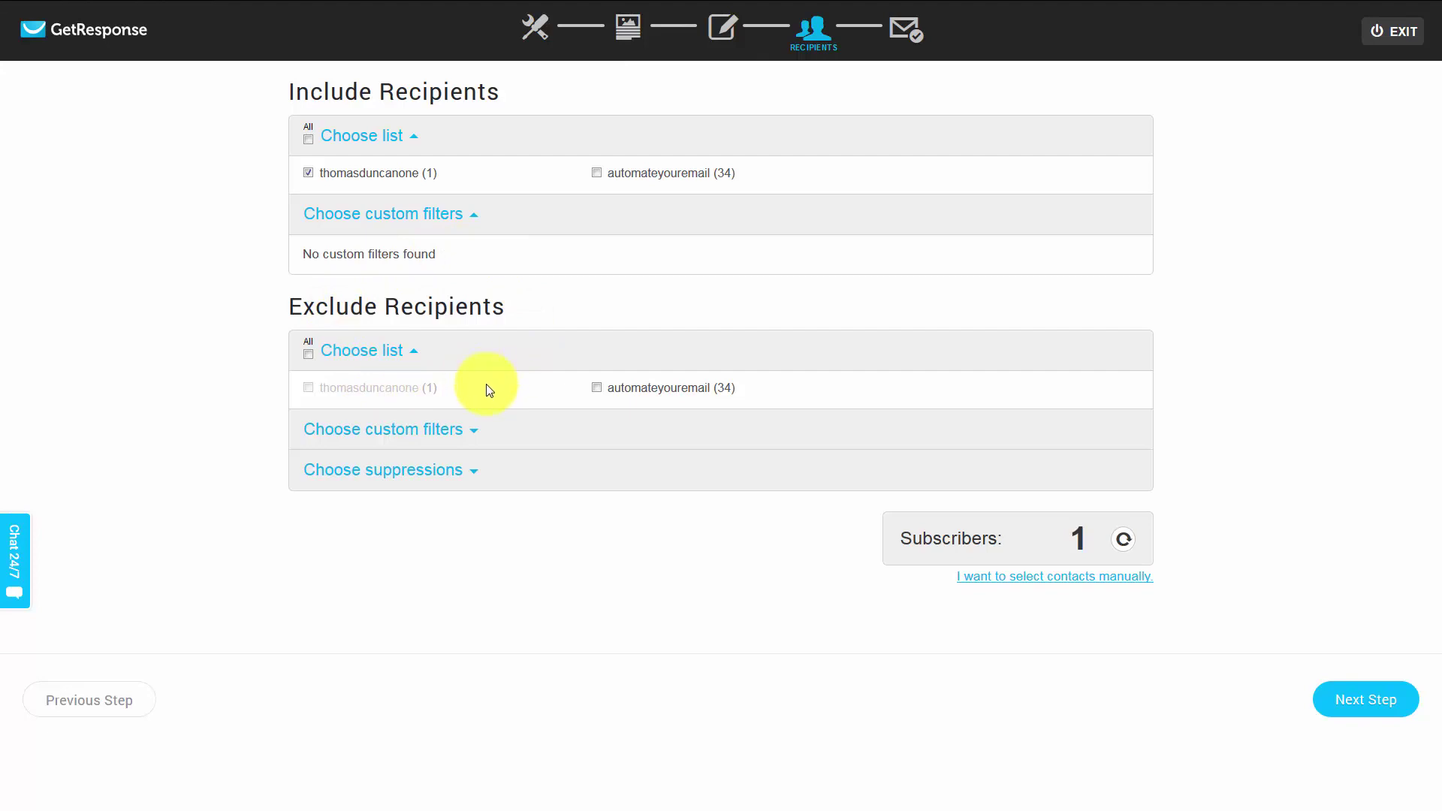
left_click(470, 475)
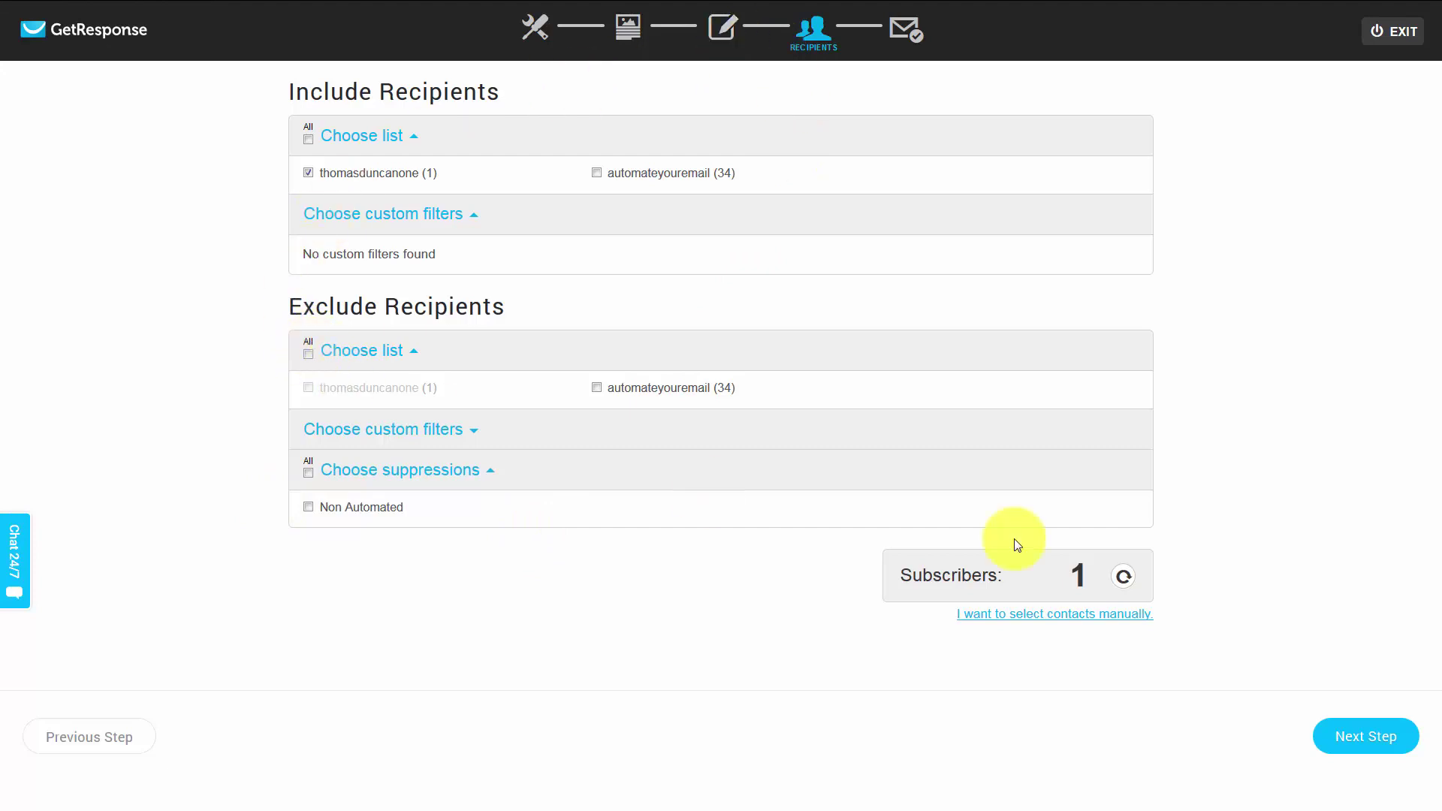
left_click(1366, 736)
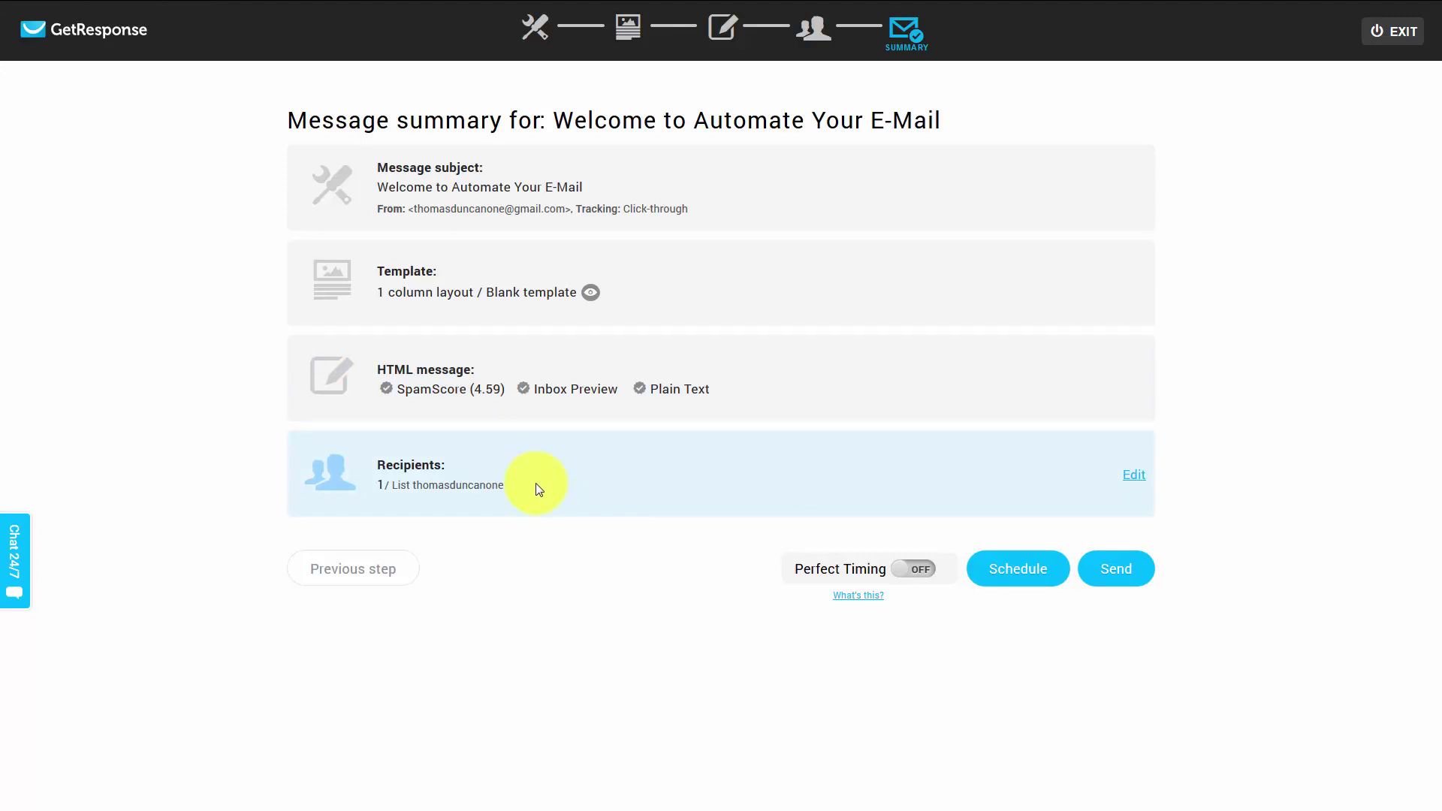
Step: Schedule the newsletter for delivery on 2017-10-21 at 04:05 PM with Perfect Timing off
left_click(918, 571)
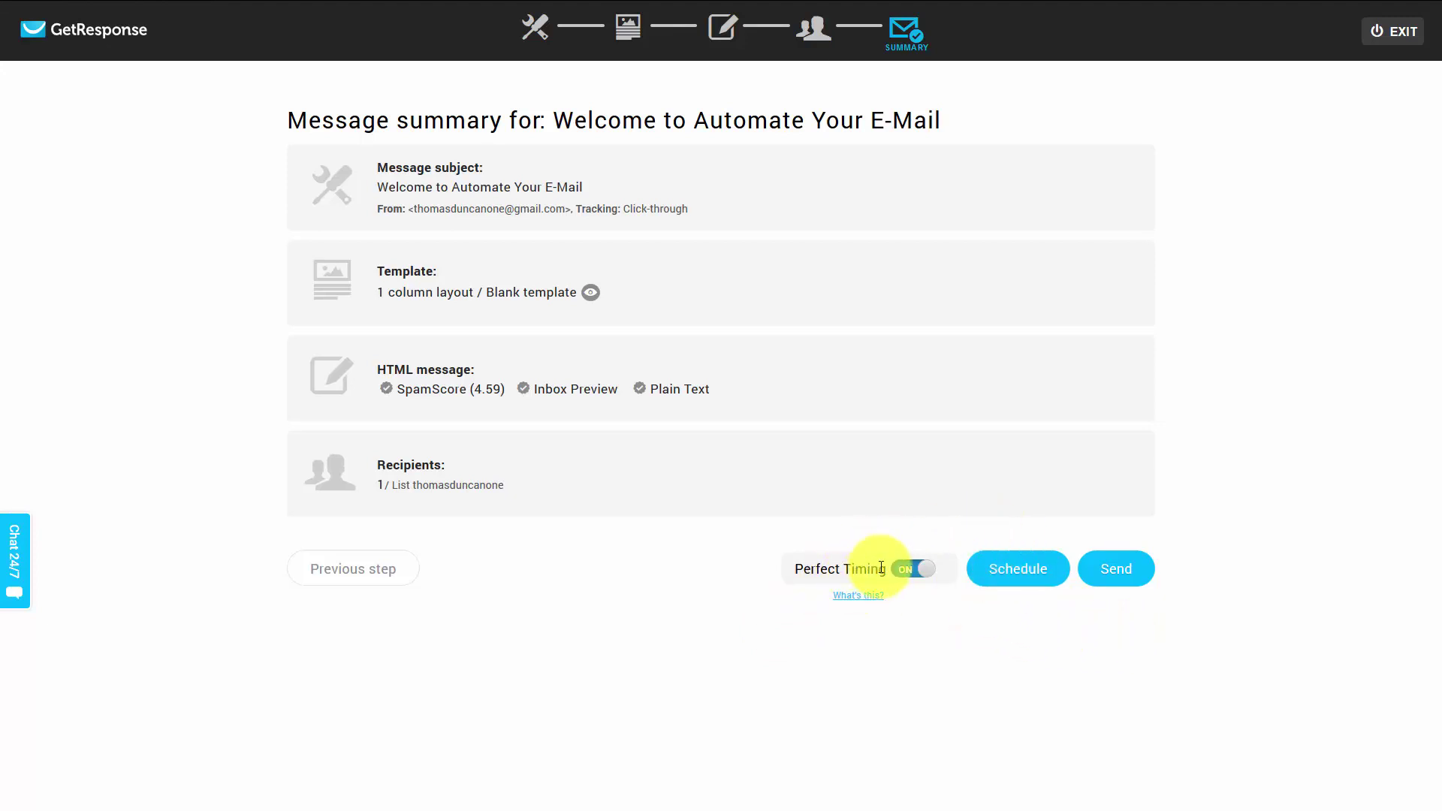
left_click(913, 568)
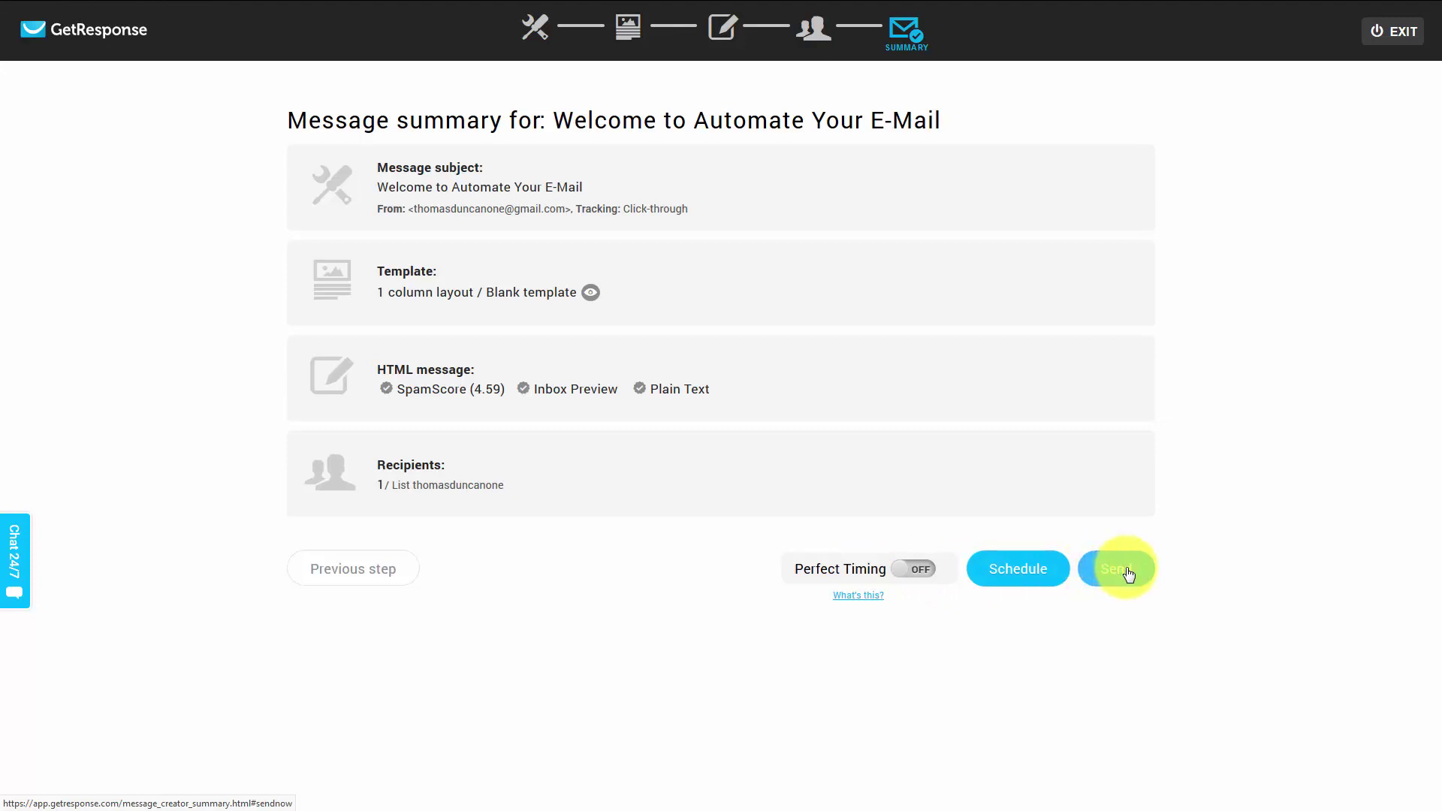
left_click(1004, 569)
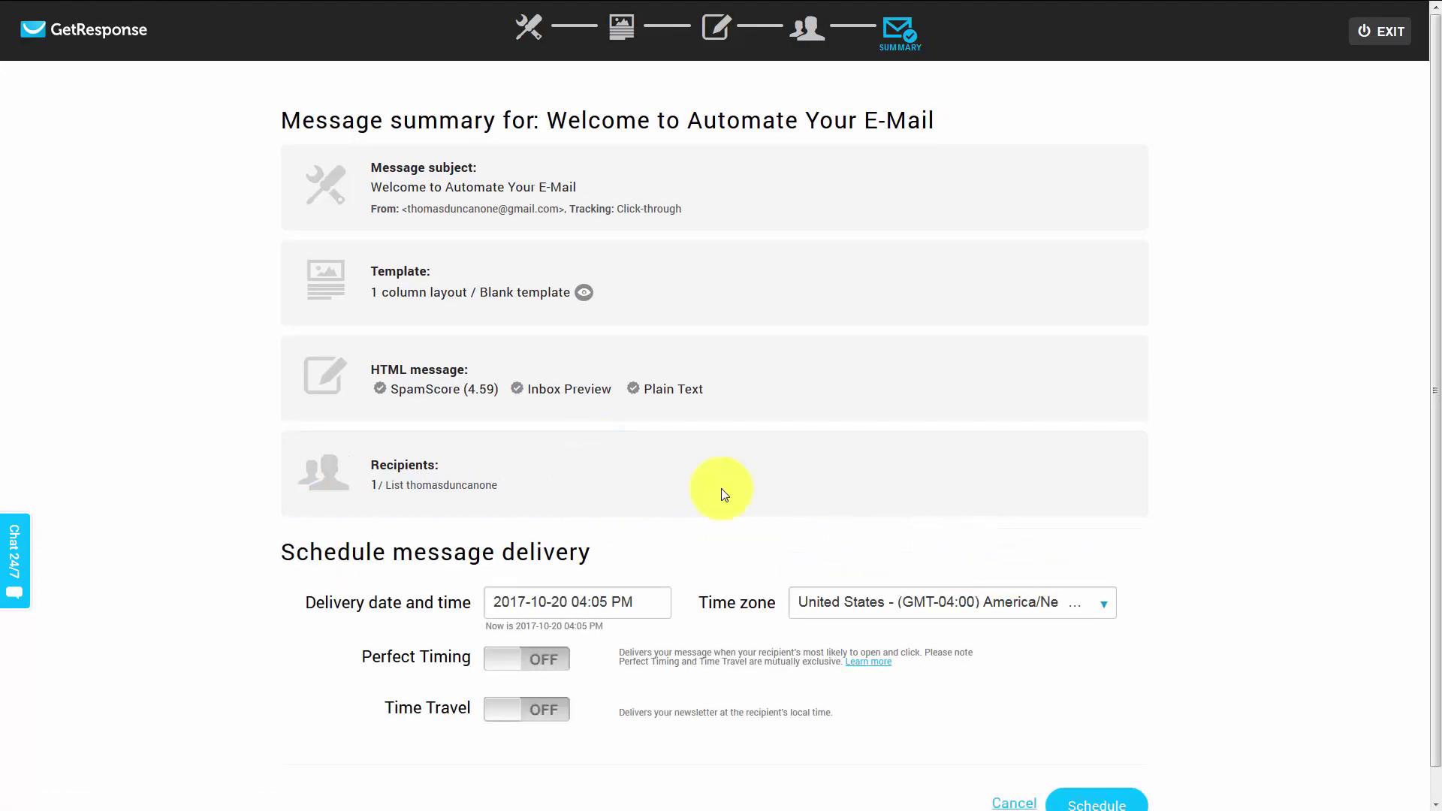
scroll(628, 470, "down", 1)
left_click(566, 569)
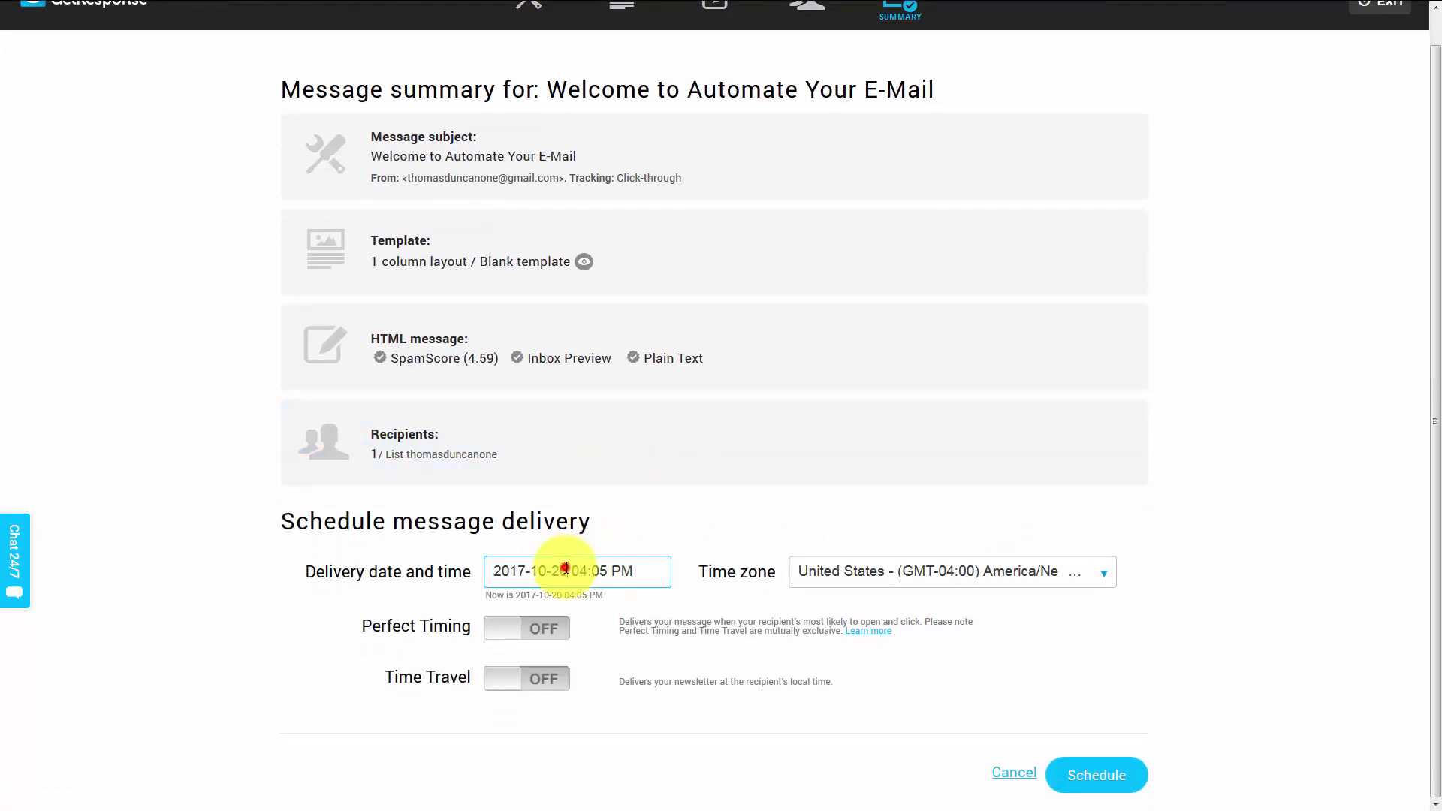
left_click(621, 395)
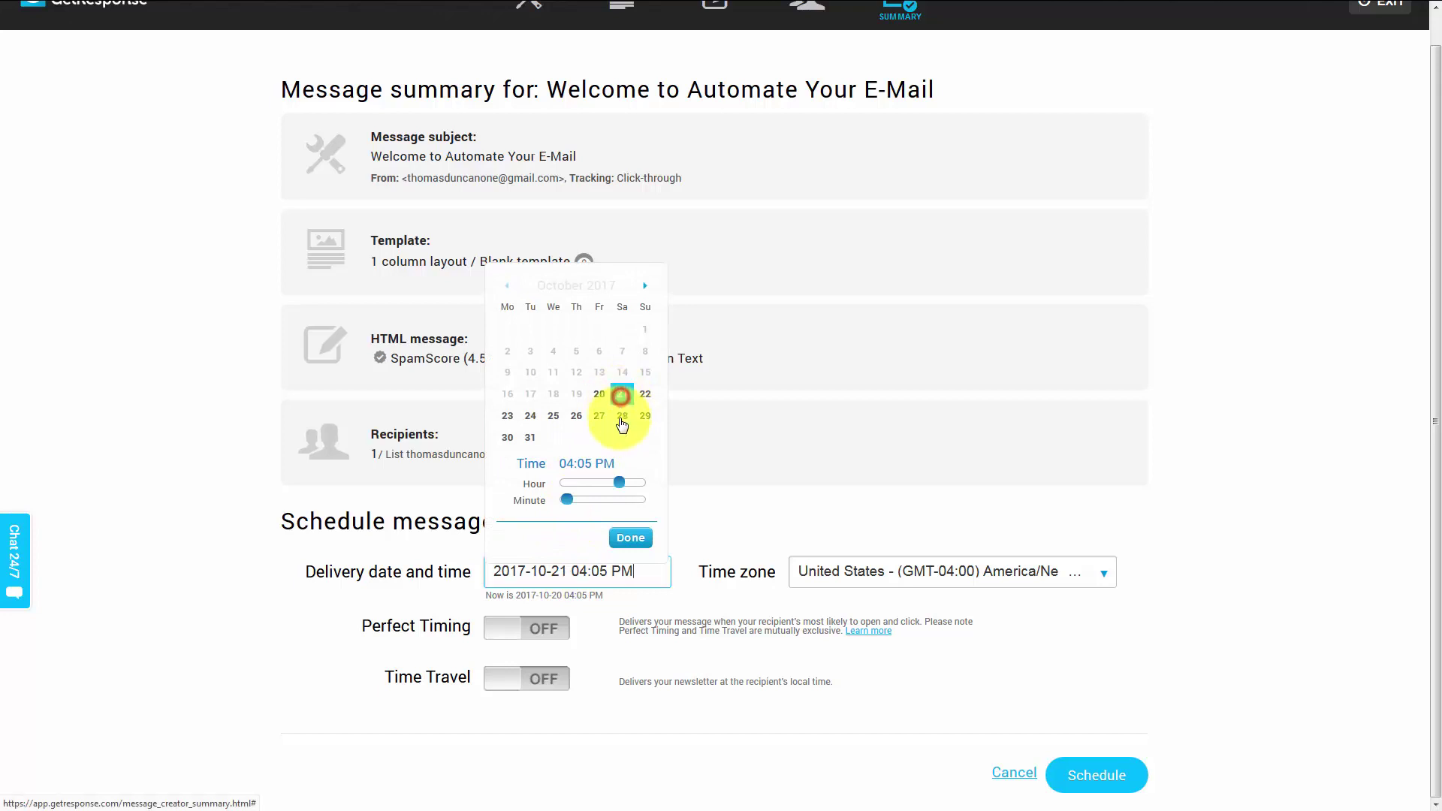
left_click(630, 538)
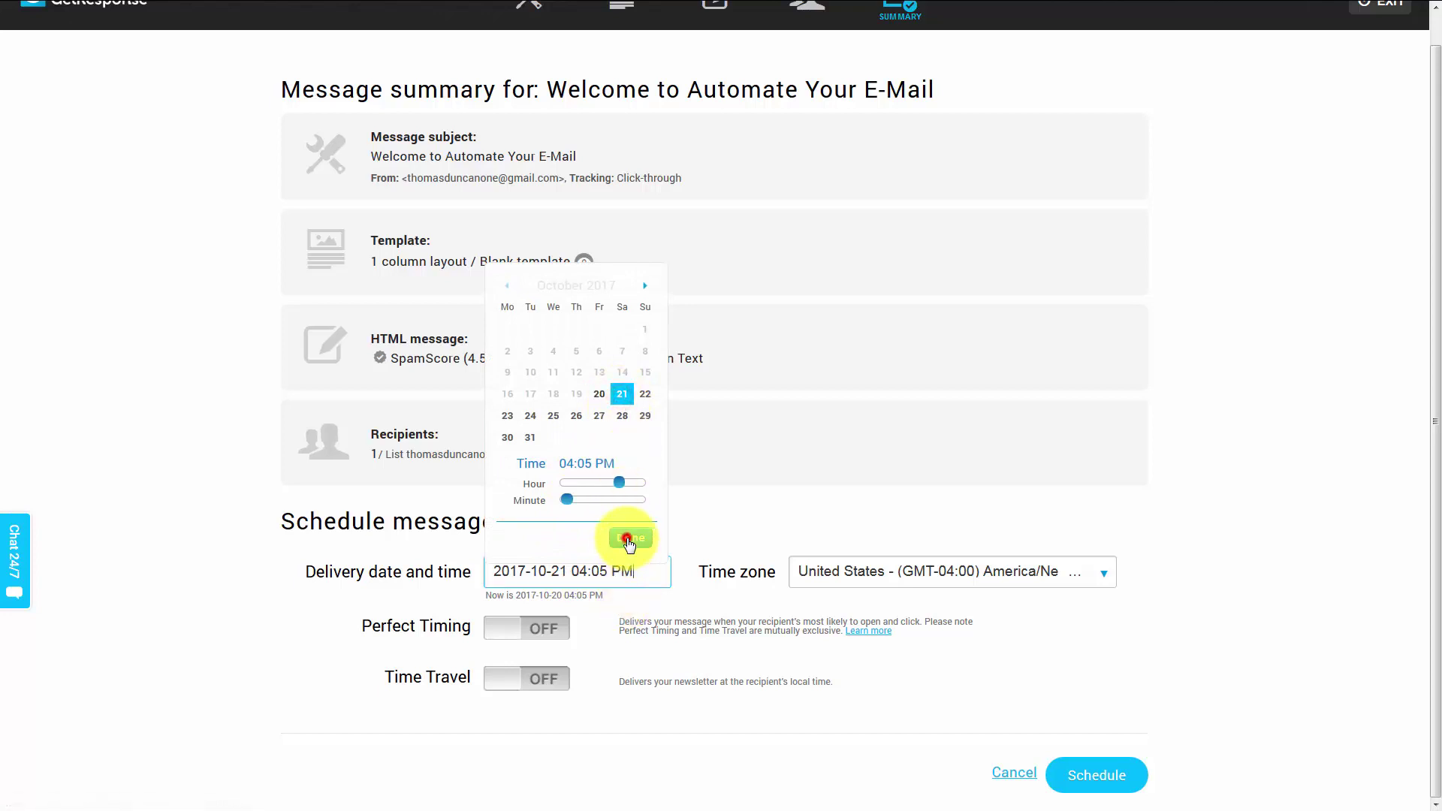
left_click(1096, 778)
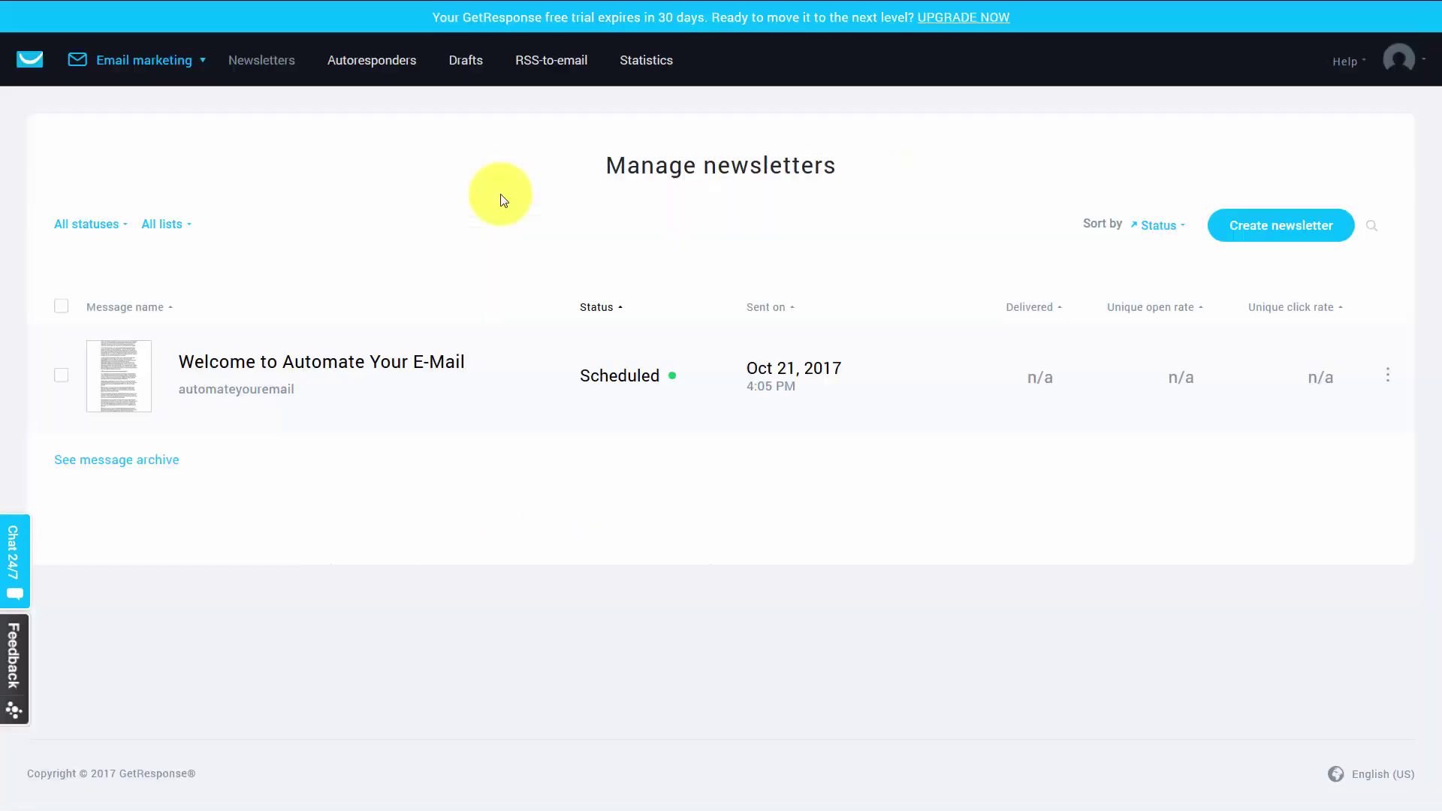